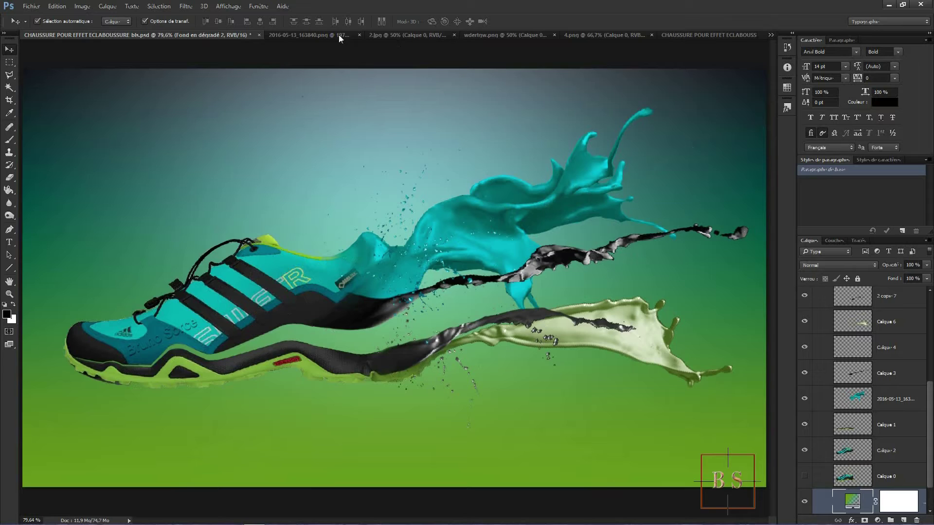
Step: Look through the open splash images, including 2016-05-13_163840.png, wdertqw.png and 4.png
{"action": "left_click", "coordinate": [316, 34]}
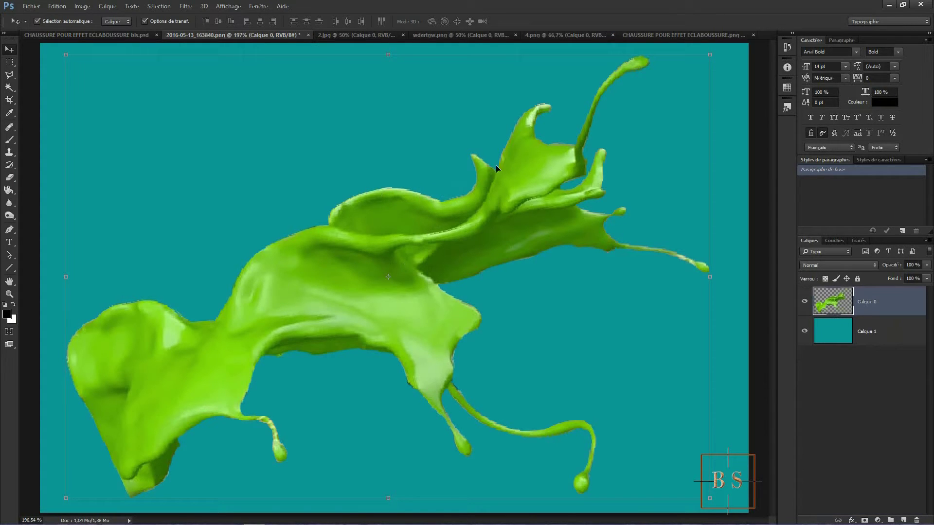
{"action": "left_click", "coordinate": [429, 35]}
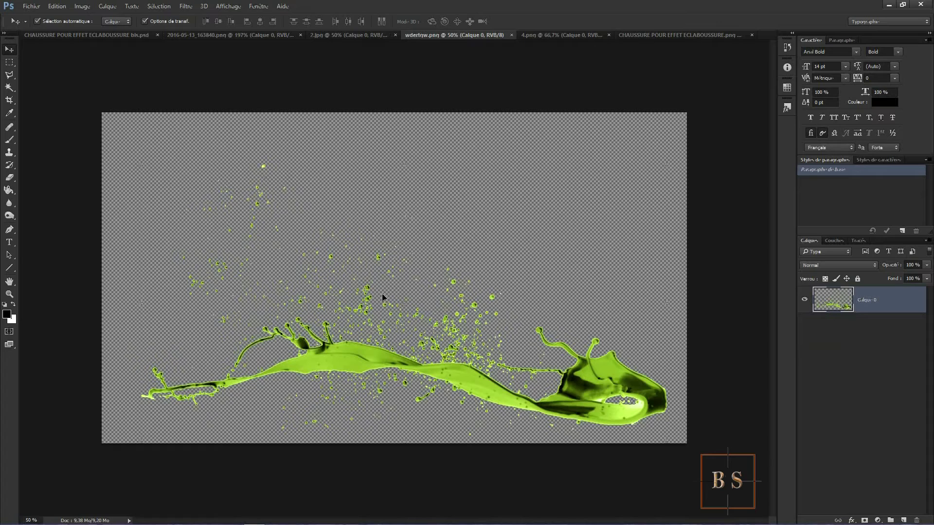
{"action": "left_click", "coordinate": [551, 36]}
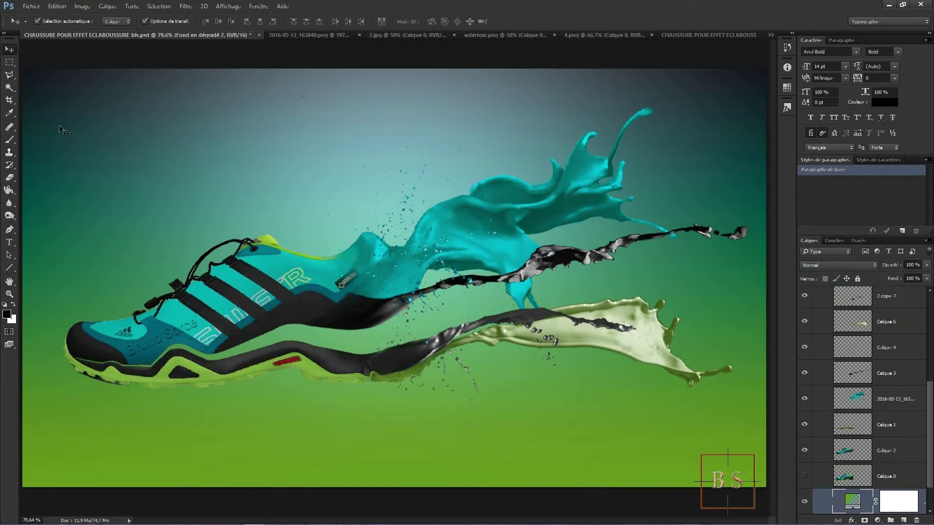
Step: Review the tools for the splash effect: Magnetic Lasso, Eraser, Smudge and Pen
{"action": "left_click", "coordinate": [10, 75]}
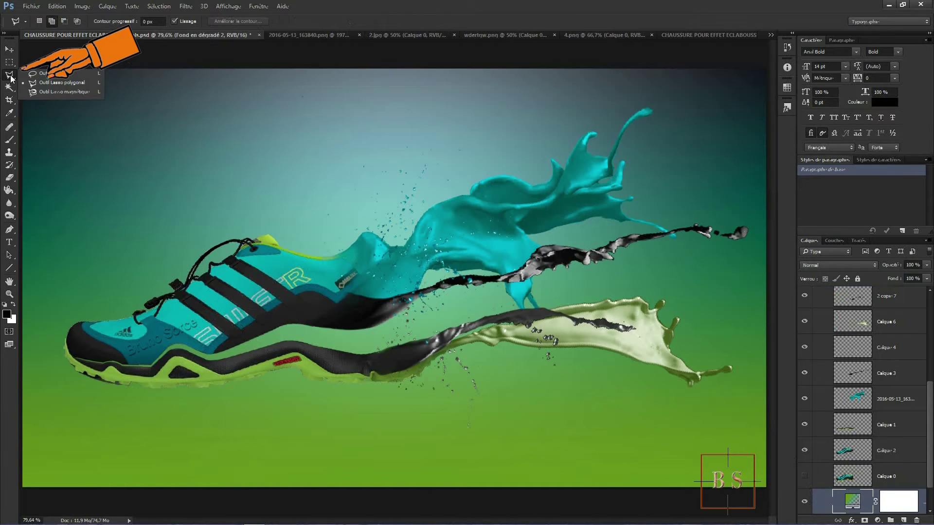
{"action": "left_click", "coordinate": [69, 92]}
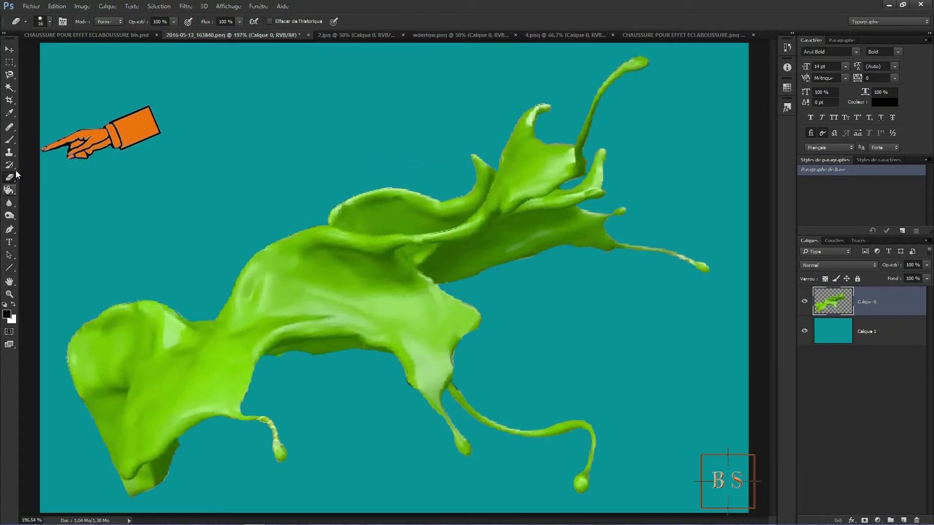
{"action": "left_click", "coordinate": [11, 178]}
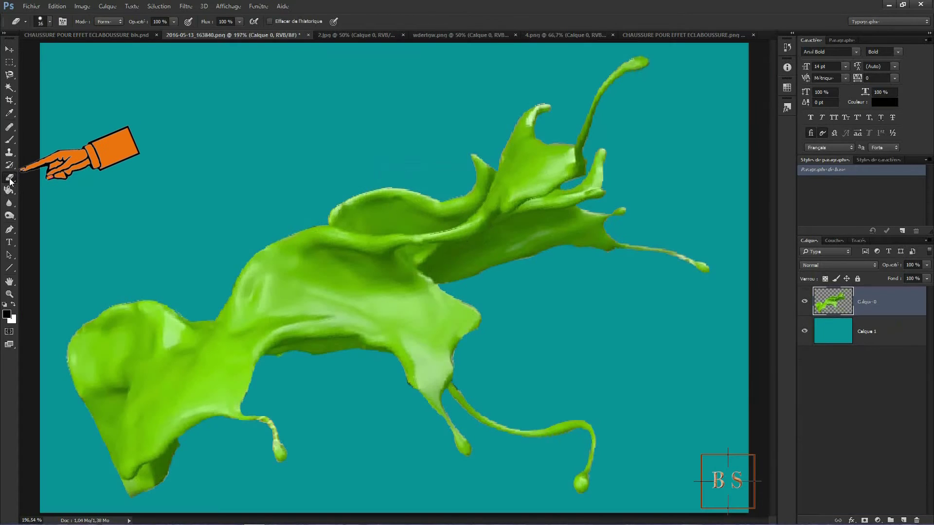
{"action": "left_click", "coordinate": [10, 179]}
{"action": "left_click", "coordinate": [59, 177]}
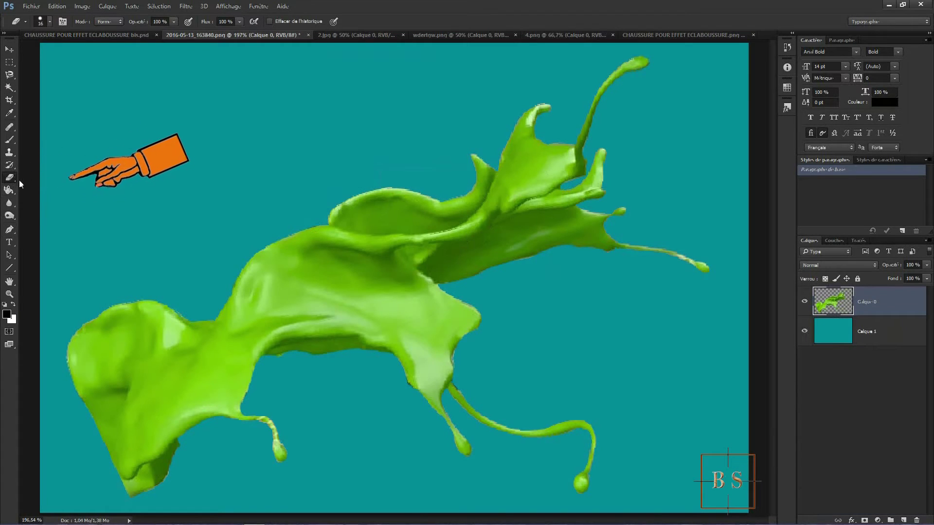
{"action": "left_click", "coordinate": [10, 204]}
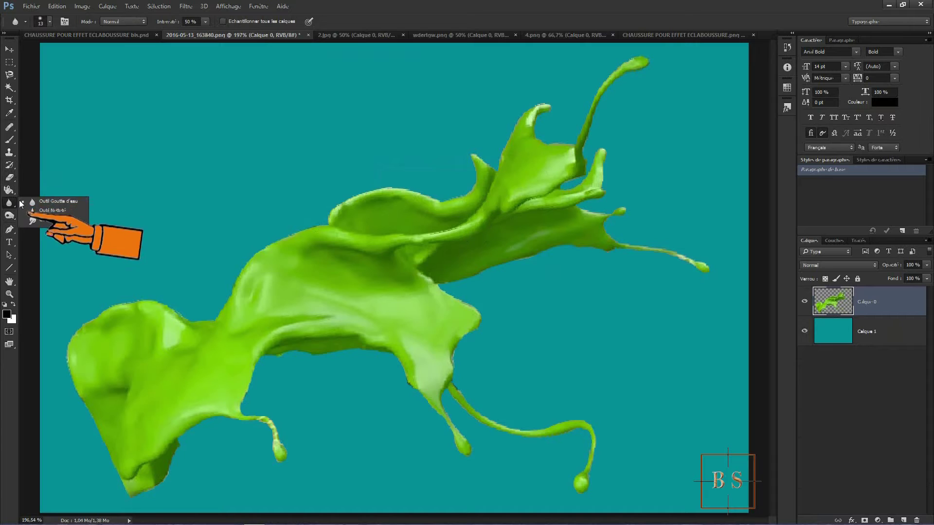
{"action": "left_click", "coordinate": [44, 220]}
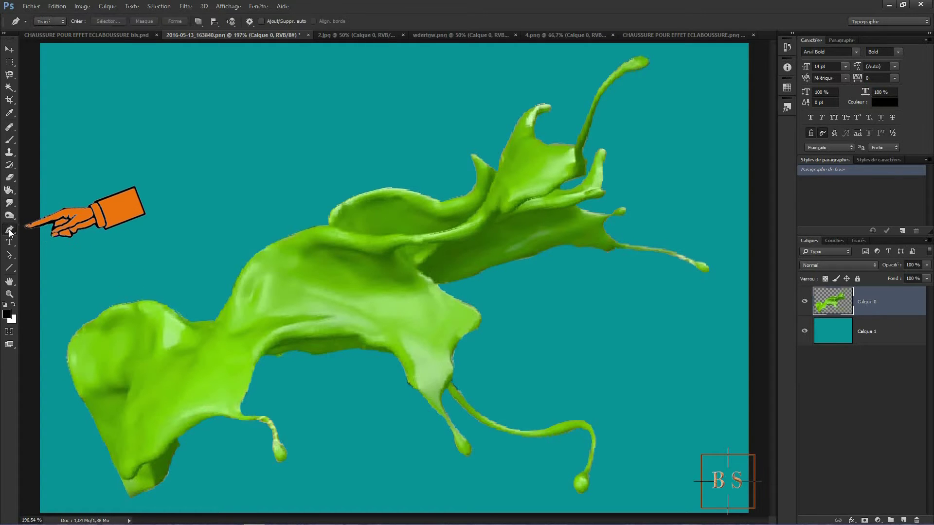
{"action": "left_click", "coordinate": [10, 231]}
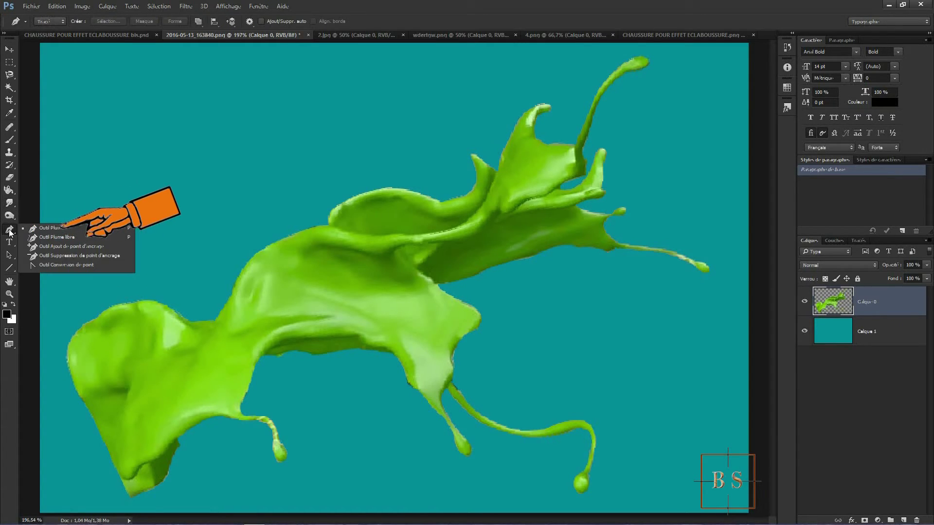
{"action": "left_click", "coordinate": [49, 230]}
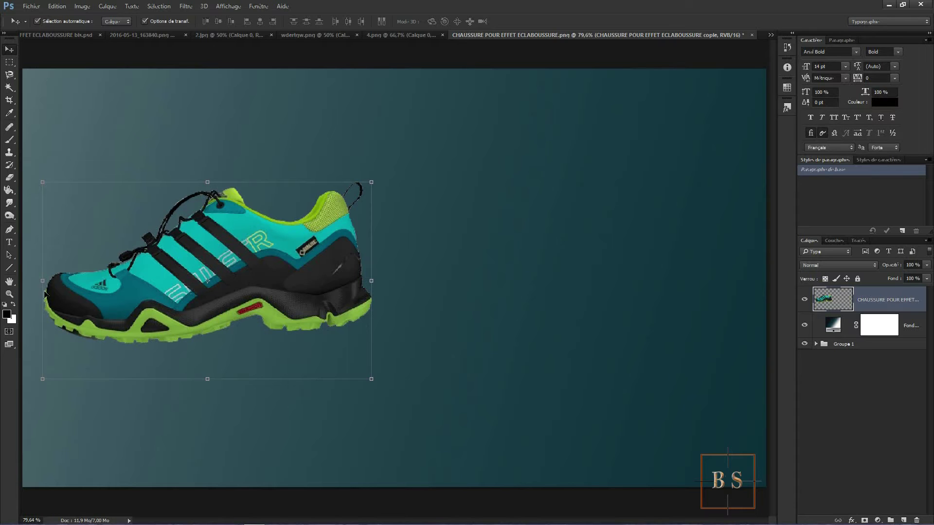
Step: Trace the boundary between sole and upper from toe to heel using the Pen tool in Path mode, at 100% zoom
{"action": "left_click", "coordinate": [9, 230]}
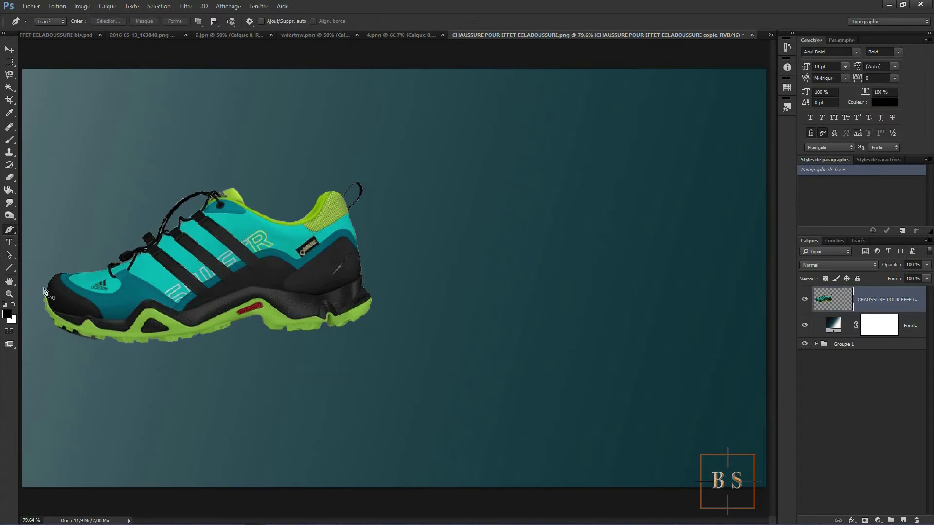
{"action": "left_click", "coordinate": [9, 294]}
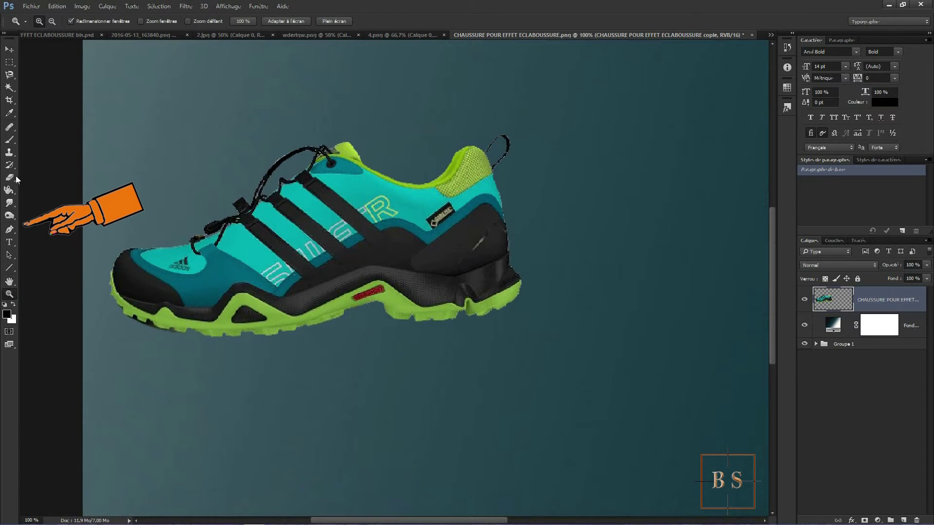
{"action": "left_click", "coordinate": [10, 232]}
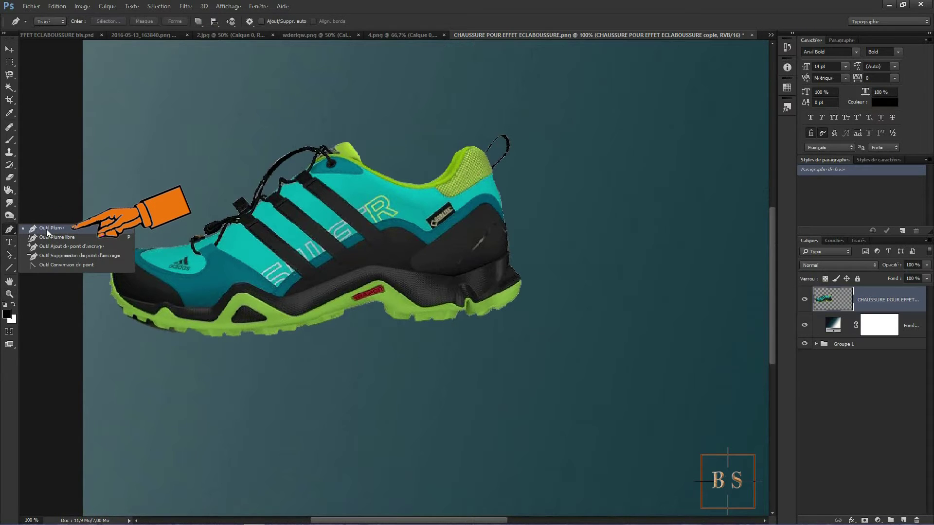
{"action": "left_click", "coordinate": [46, 229]}
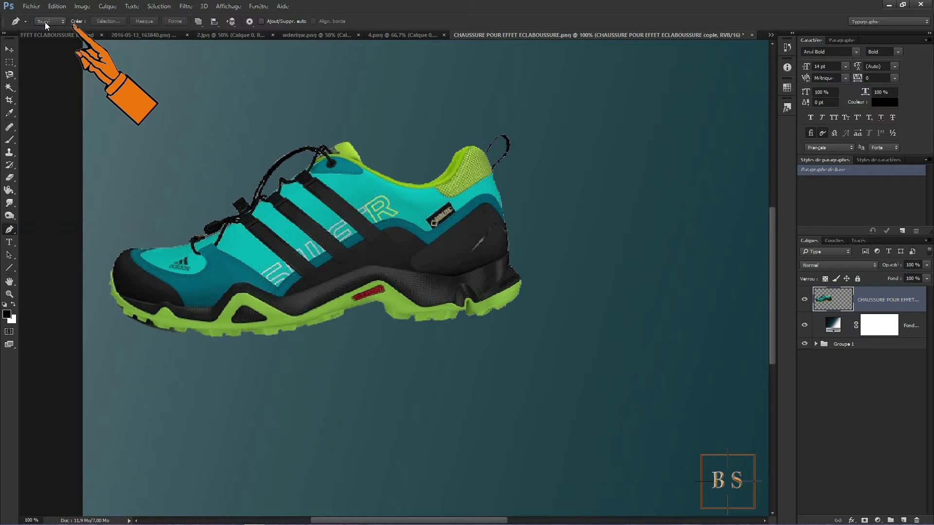
{"action": "left_click", "coordinate": [61, 21]}
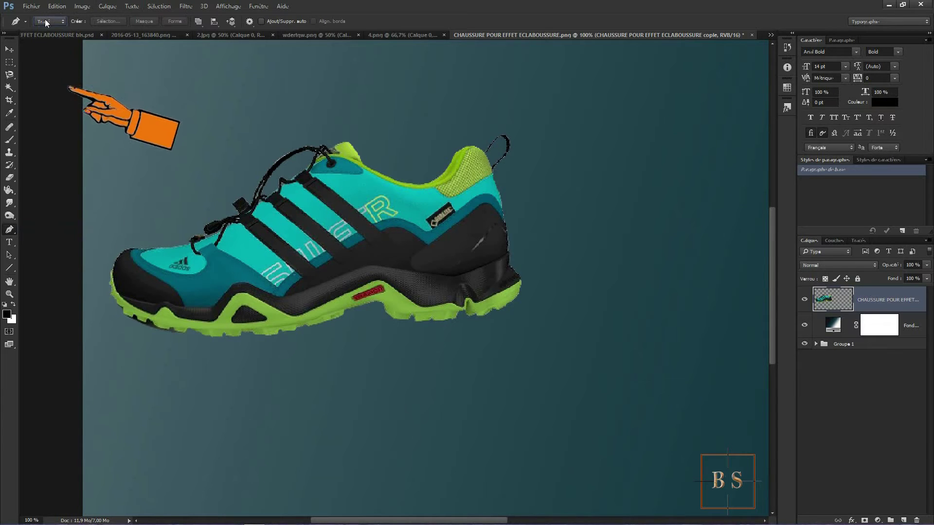
{"action": "left_click", "coordinate": [113, 271]}
{"action": "left_click", "coordinate": [125, 297]}
{"action": "left_click", "coordinate": [139, 302]}
{"action": "left_click", "coordinate": [153, 305]}
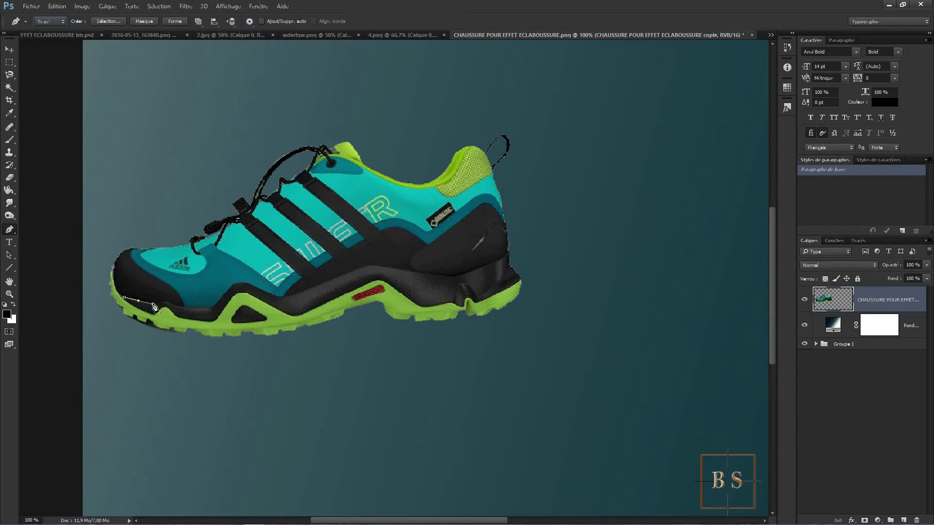
{"action": "left_click_drag", "start_coordinate": [175, 307], "coordinate": [181, 318]}
{"action": "left_click", "coordinate": [208, 308]}
{"action": "left_click_drag", "start_coordinate": [510, 256], "coordinate": [510, 248]}
Step: Continue the path loosely around the underside of the sole from the heel and close it at the toe
{"action": "left_click", "coordinate": [575, 277]}
{"action": "left_click", "coordinate": [531, 389]}
{"action": "left_click", "coordinate": [323, 403]}
{"action": "left_click", "coordinate": [199, 394]}
{"action": "left_click", "coordinate": [102, 354]}
{"action": "left_click", "coordinate": [88, 292]}
{"action": "left_click", "coordinate": [112, 267]}
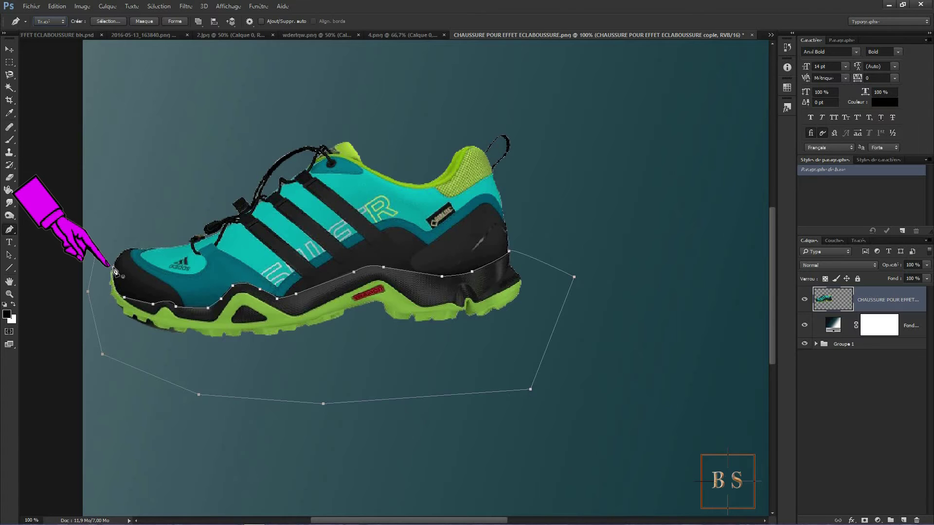
Step: Convert the closed path into a new anti-aliased selection with 0 px feather and copy the sole to its own layer
{"action": "right_click", "coordinate": [113, 267]}
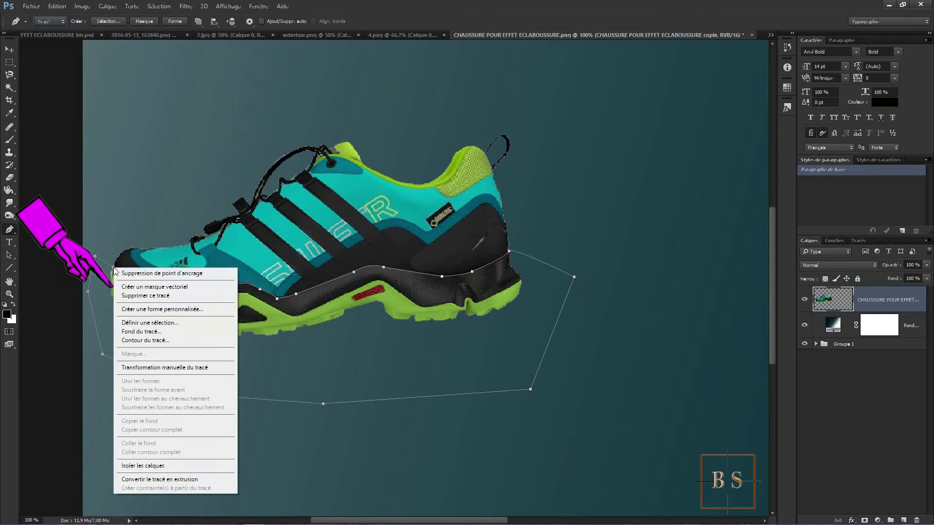
{"action": "left_click", "coordinate": [140, 325]}
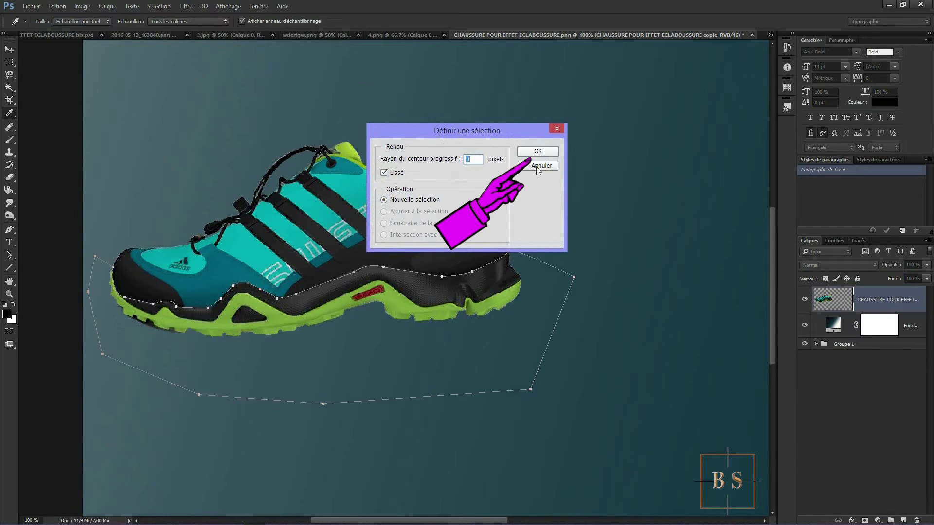
{"action": "left_click", "coordinate": [538, 150]}
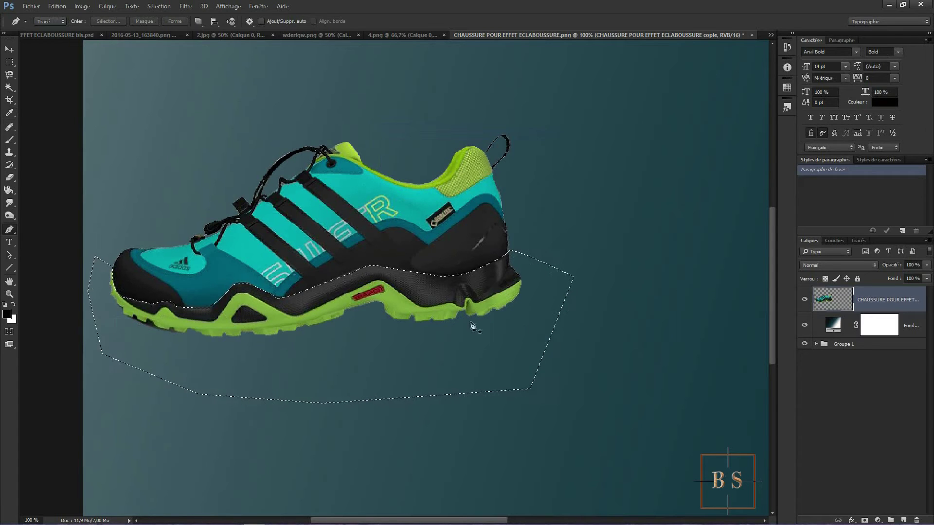
{"action": "left_click", "coordinate": [8, 50]}
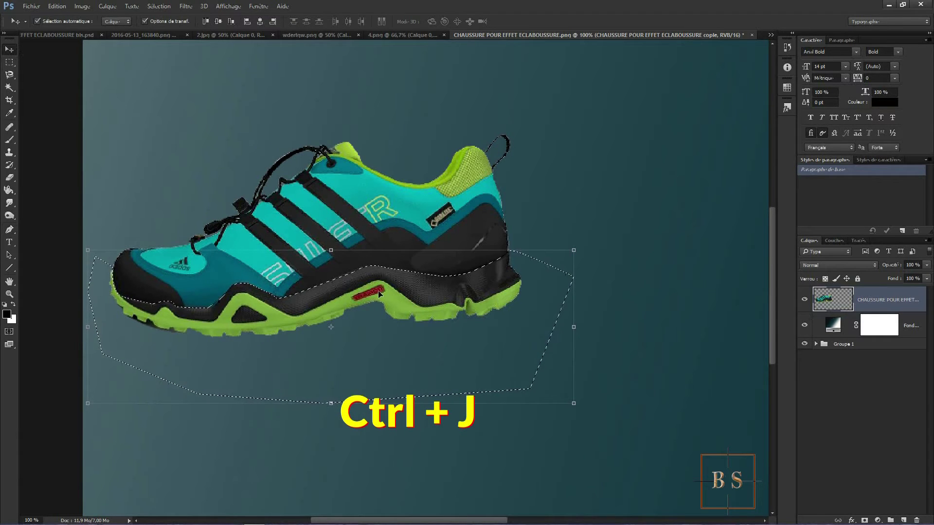
{"action": "key", "text": "ctrl+j"}
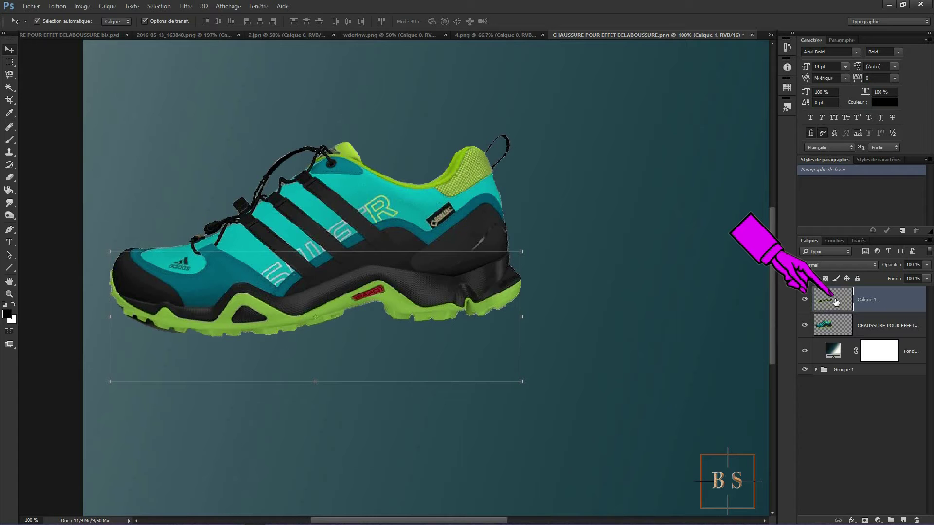
Step: Copy the shoe upper from the original shoe layer to a new layer using the inverted sole selection, and hide the original layer
{"action": "key", "text": "ctrl"}
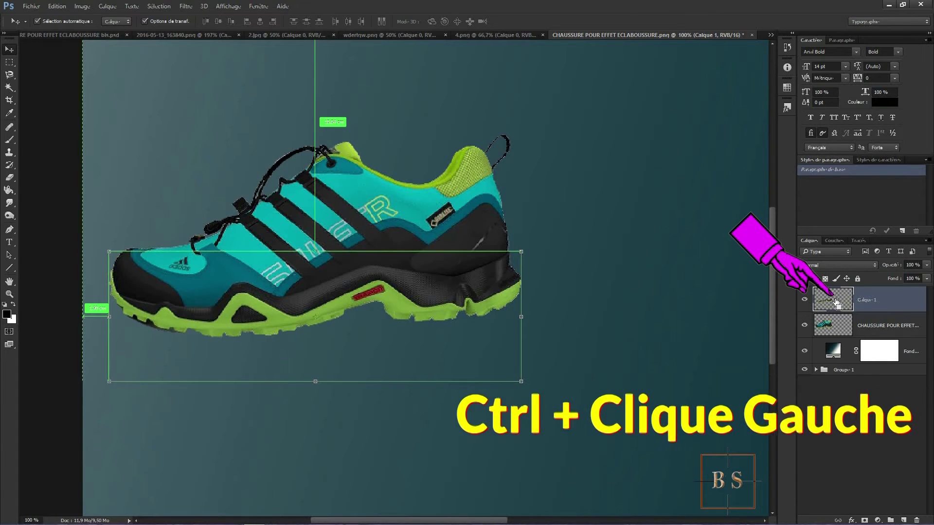
{"action": "left_click", "coordinate": [836, 302], "text": "ctrl"}
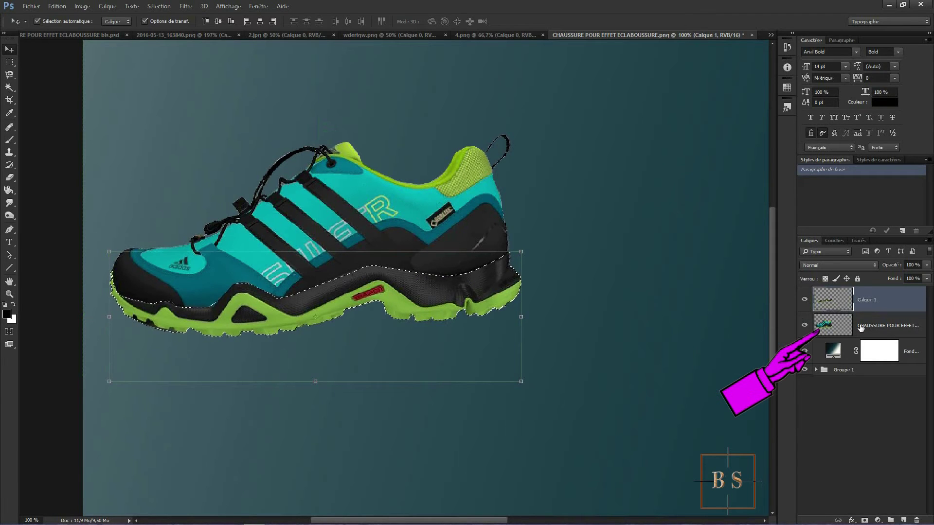
{"action": "left_click", "coordinate": [861, 328]}
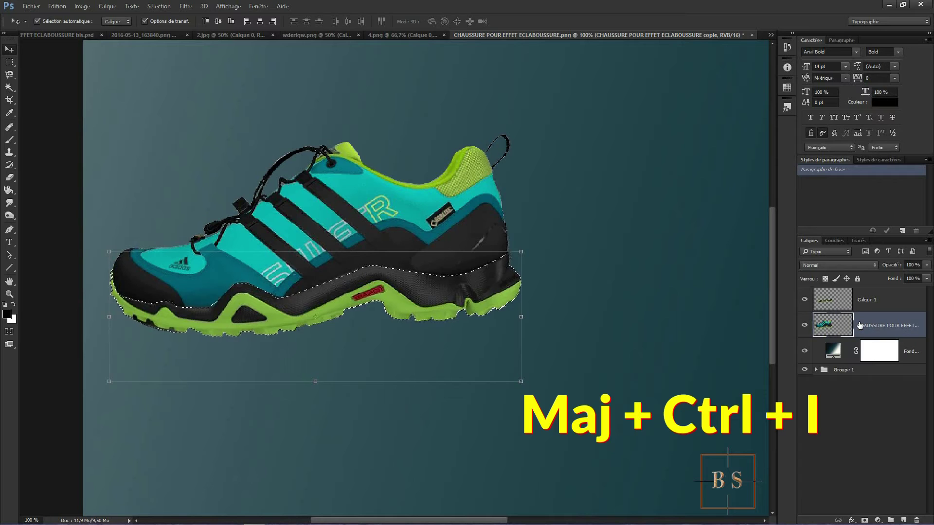
{"action": "key", "text": "ctrl+shift+i"}
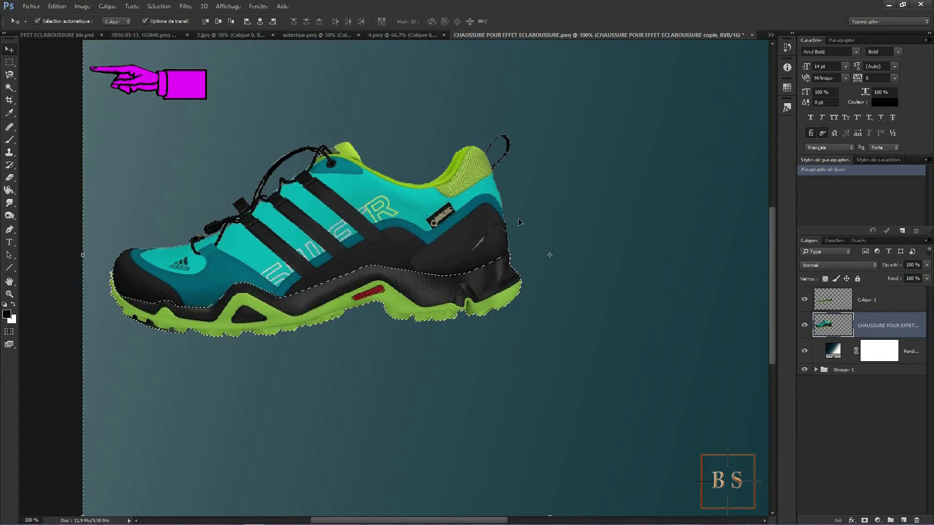
{"action": "key", "text": "ctrl+j"}
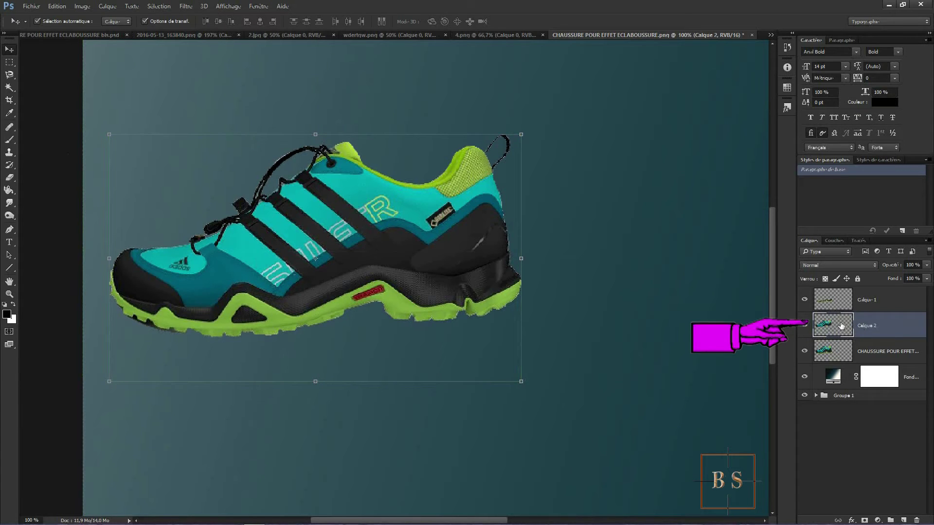
{"action": "left_click", "coordinate": [805, 353]}
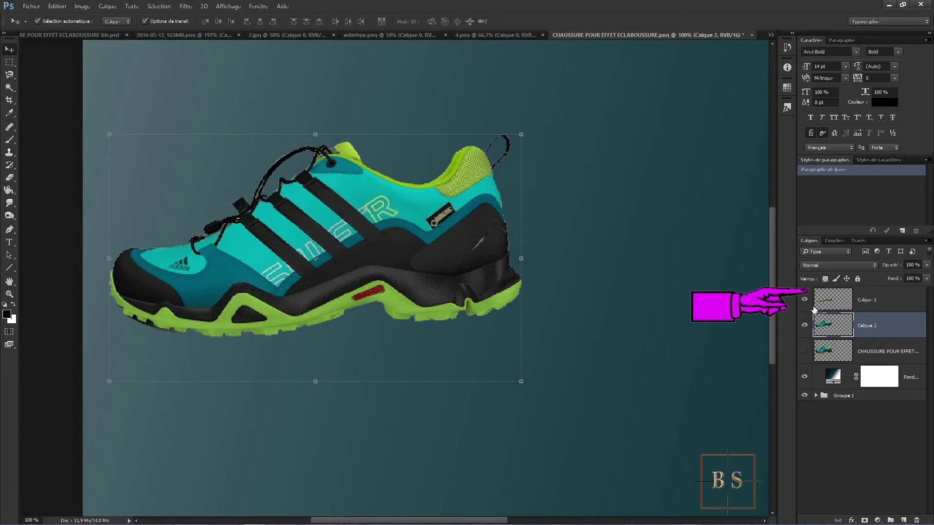
Step: Warp the sole layer so its heel end bends slightly downward, opening a gap below the upper
{"action": "left_click", "coordinate": [892, 304]}
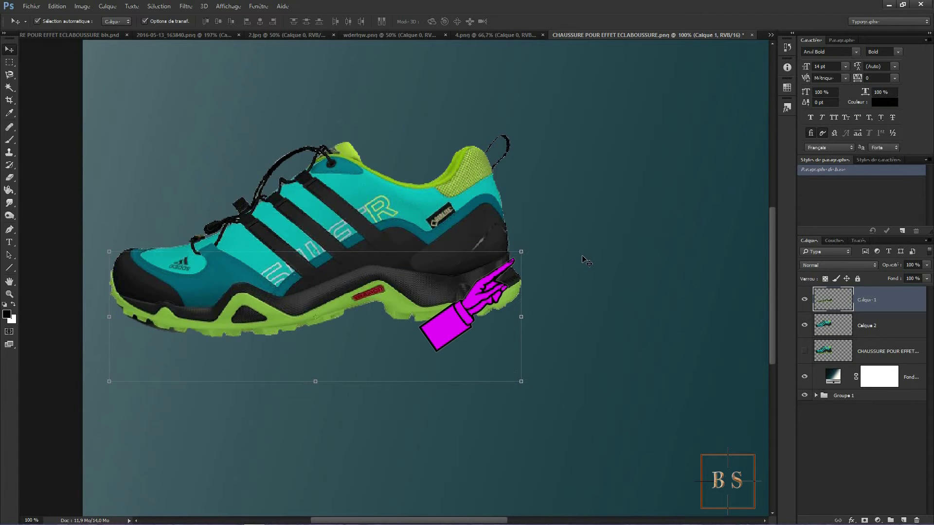
{"action": "key", "text": "ctrl"}
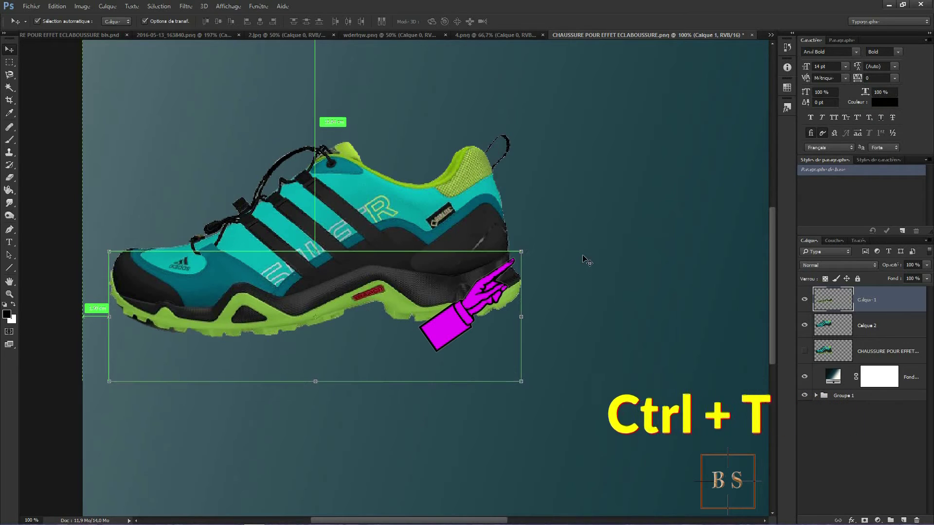
{"action": "key", "text": "ctrl+t"}
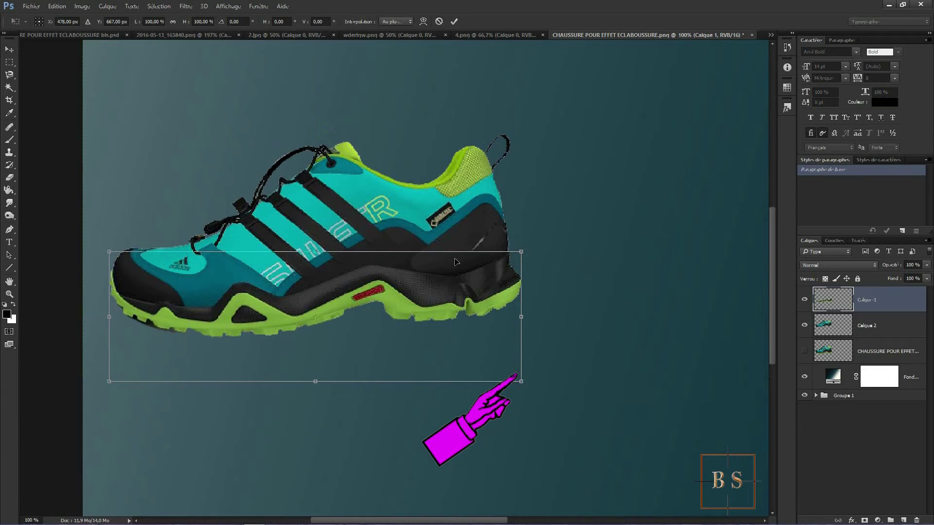
{"action": "right_click", "coordinate": [420, 291]}
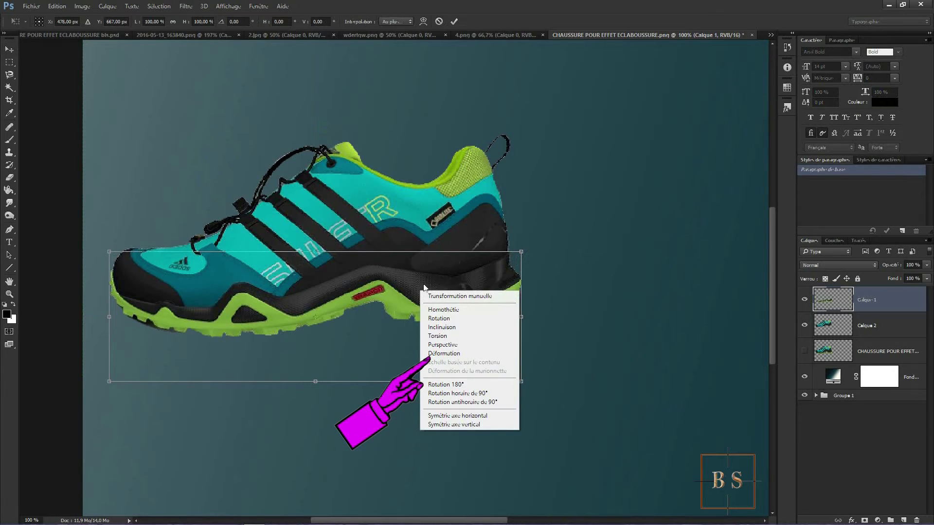
{"action": "left_click", "coordinate": [446, 354]}
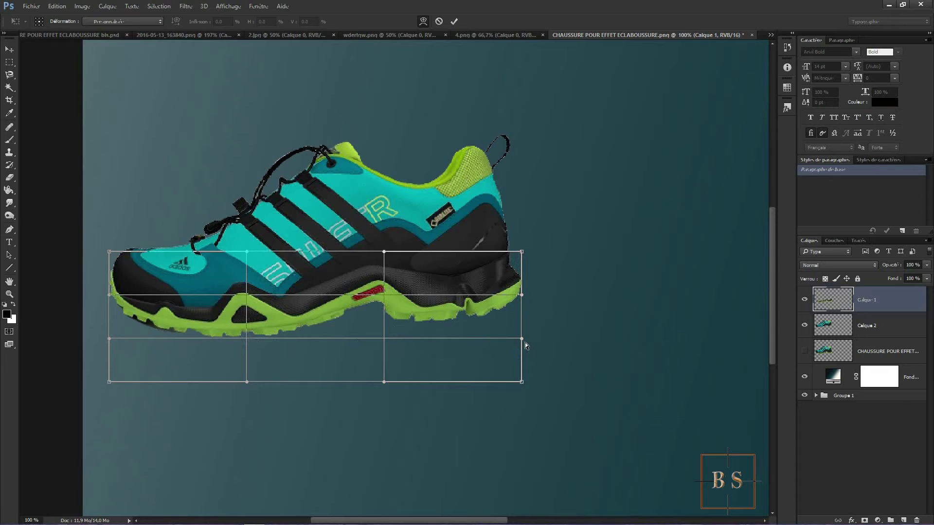
{"action": "left_click_drag", "start_coordinate": [523, 340], "coordinate": [528, 348]}
{"action": "left_click_drag", "start_coordinate": [504, 265], "coordinate": [505, 268]}
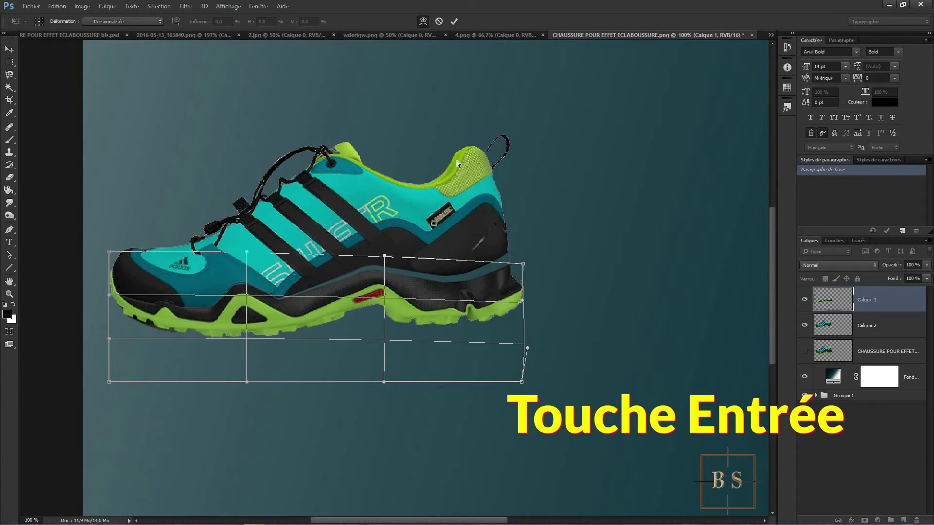
{"action": "key", "text": "Return"}
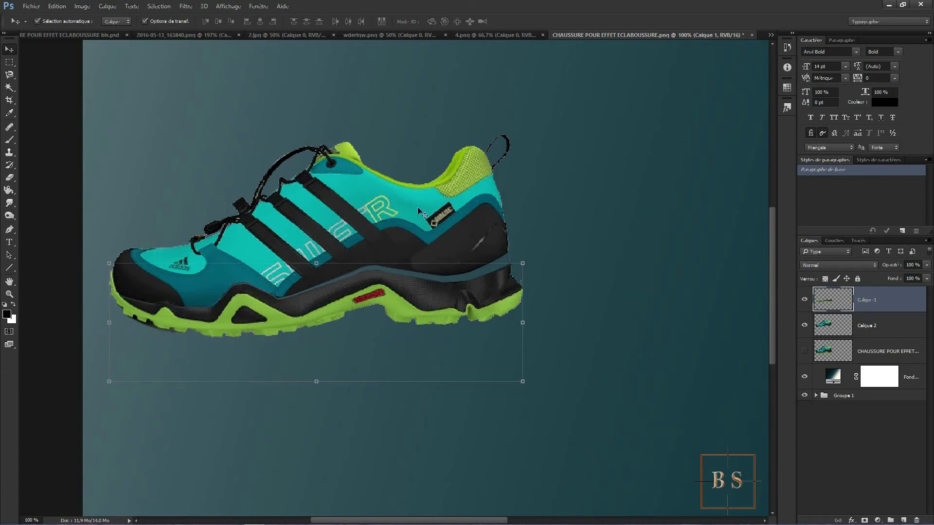
Step: Warp the upper layer so its heel and collar lift away from the sole, widening the gap at the back
{"action": "left_click", "coordinate": [435, 216]}
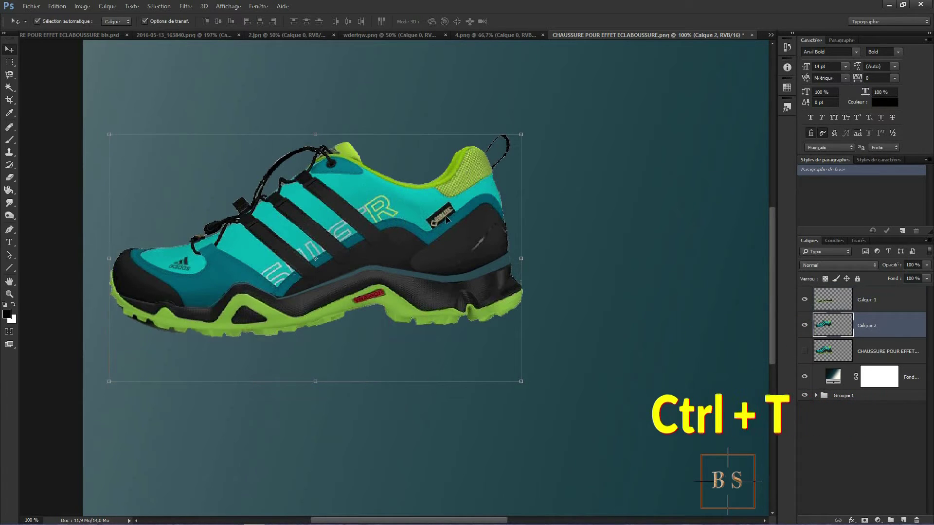
{"action": "key", "text": "ctrl+t"}
{"action": "key", "text": "ctrl+t"}
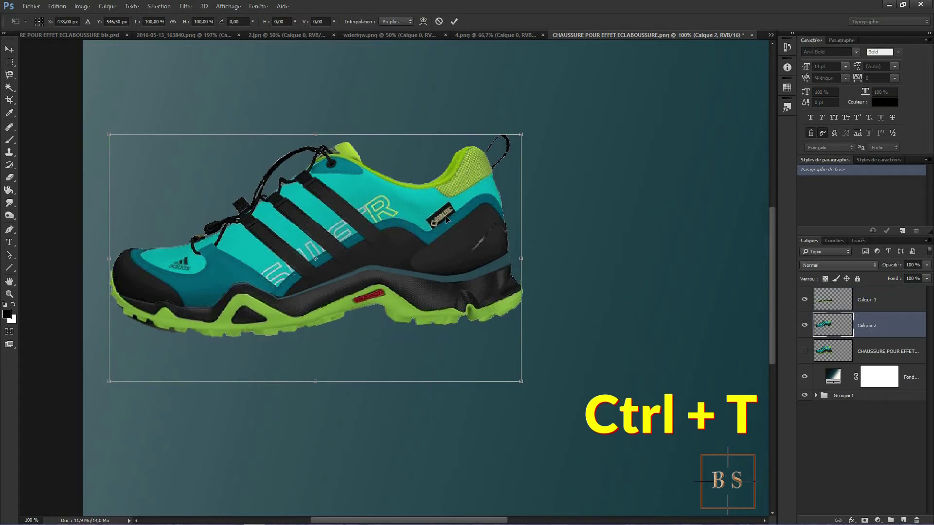
{"action": "right_click", "coordinate": [446, 215]}
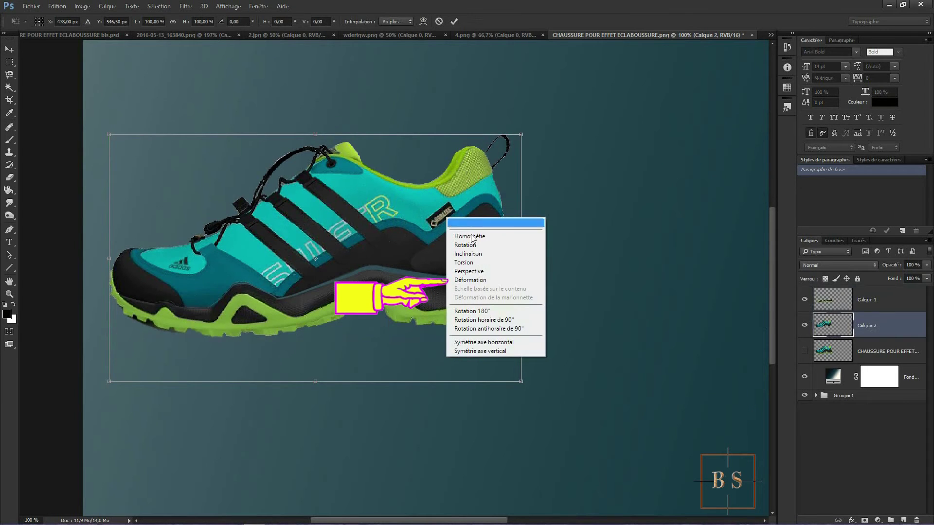
{"action": "left_click", "coordinate": [474, 280]}
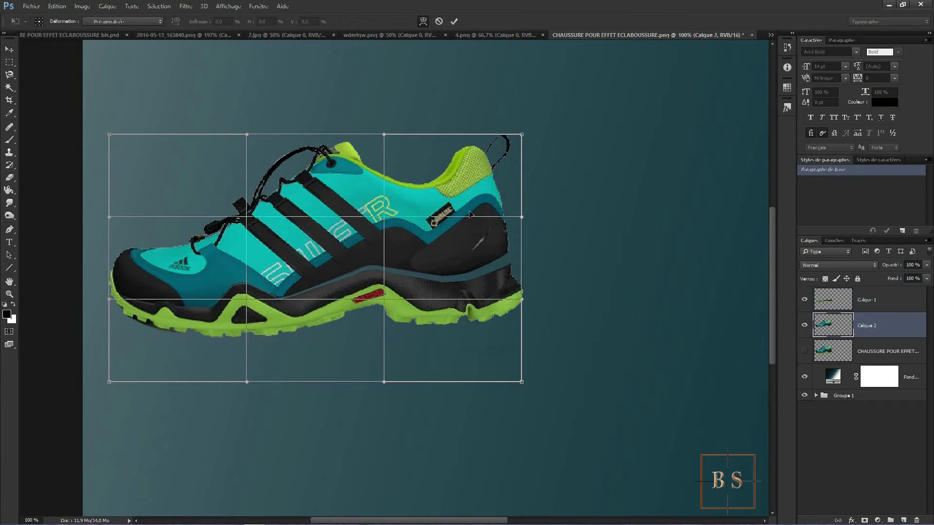
{"action": "left_click_drag", "start_coordinate": [474, 156], "coordinate": [462, 138]}
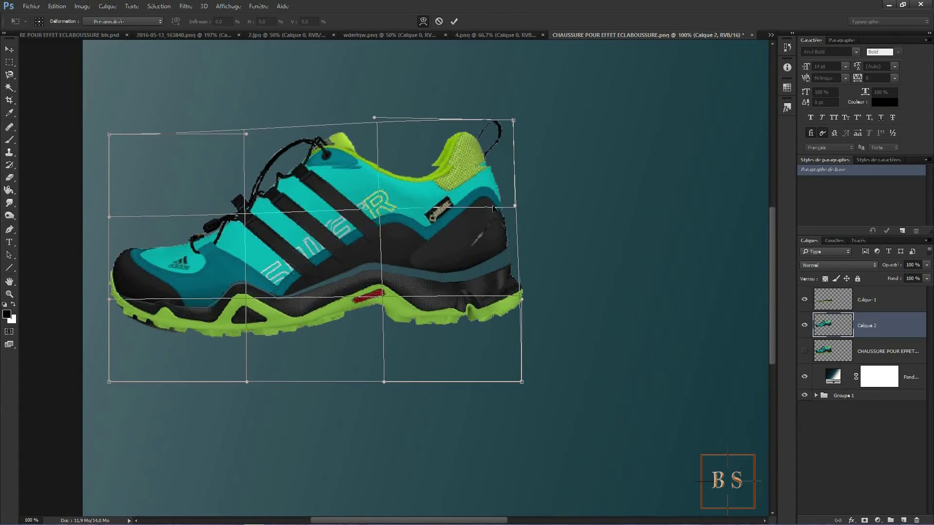
{"action": "left_click_drag", "start_coordinate": [493, 209], "coordinate": [491, 199]}
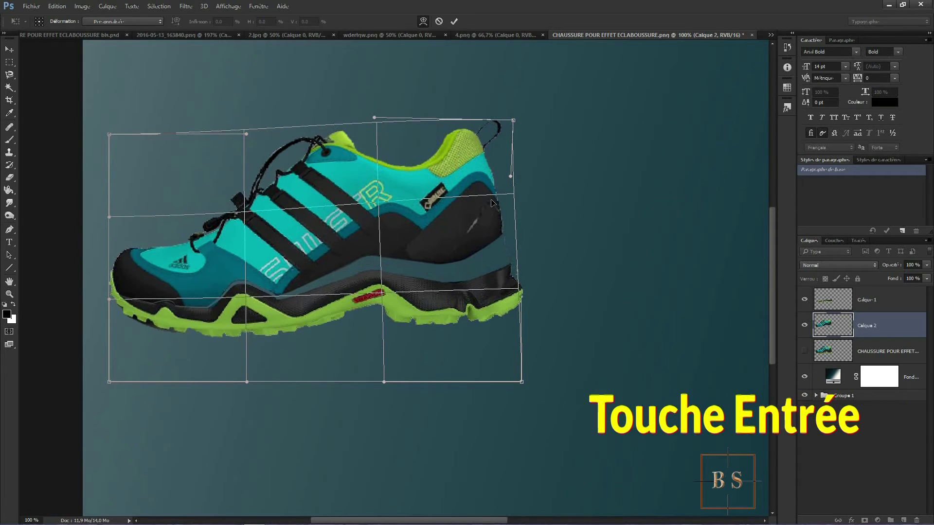
{"action": "key", "text": "Return"}
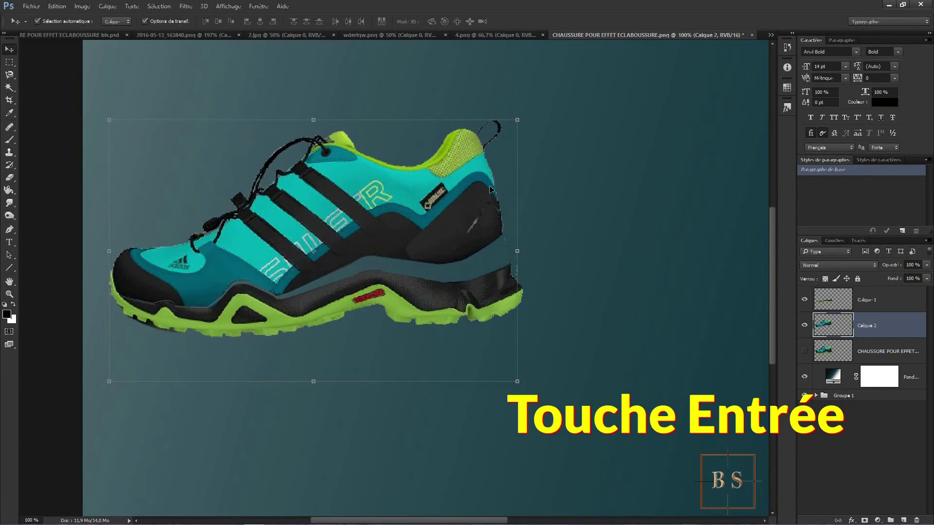
Step: Fit the whole image in view, then enlarge the green paint splash to about 149% by 128% and place it over the shoe's heel
{"action": "left_click", "coordinate": [9, 294]}
{"action": "right_click", "coordinate": [323, 337]}
{"action": "left_click", "coordinate": [338, 341]}
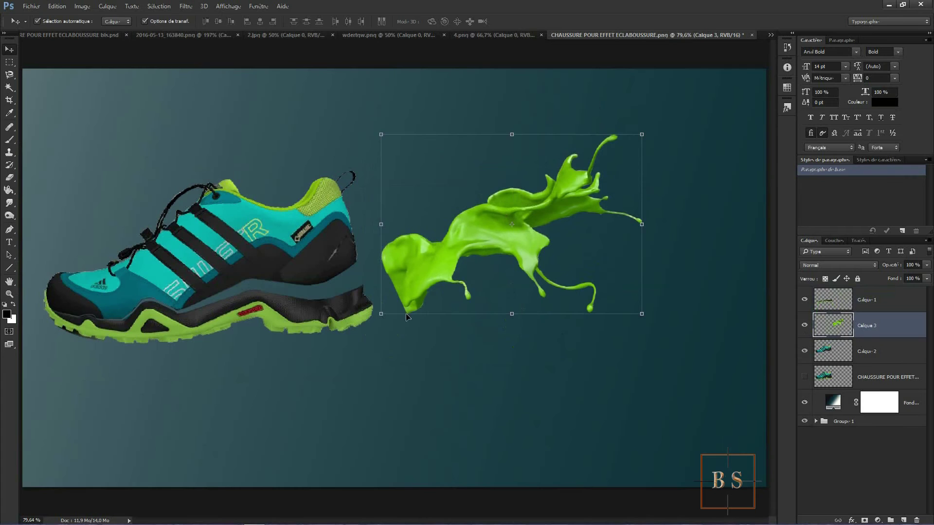
{"action": "key", "text": "ctrl+t"}
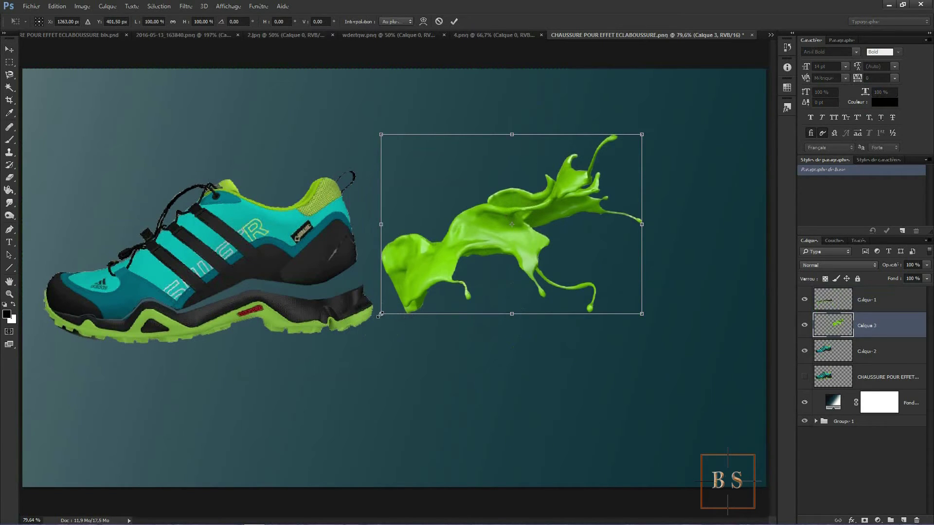
{"action": "left_click_drag", "start_coordinate": [378, 317], "coordinate": [245, 370]}
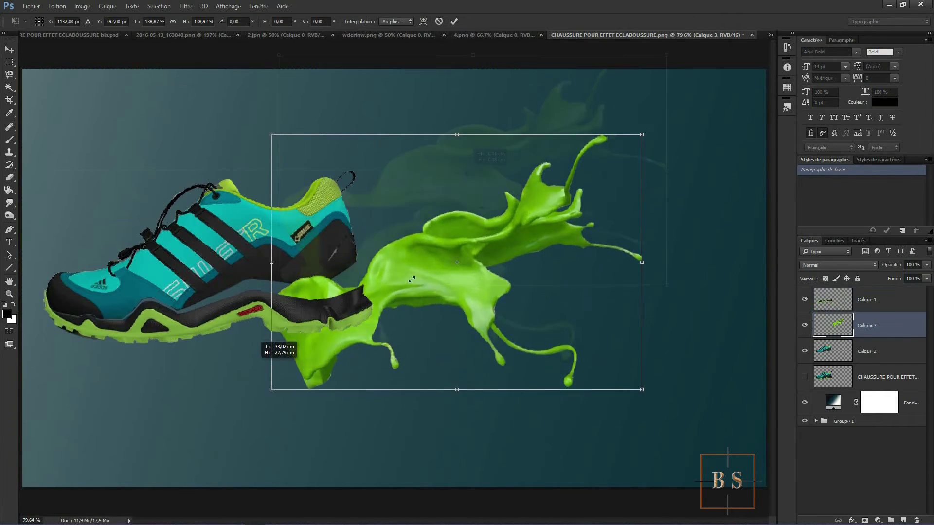
{"action": "left_click_drag", "start_coordinate": [464, 173], "coordinate": [464, 174]}
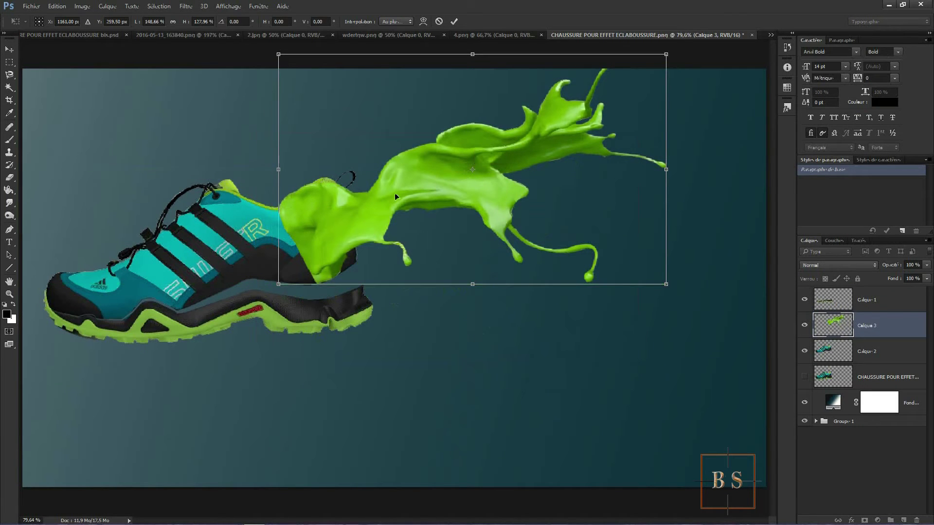
{"action": "left_click_drag", "start_coordinate": [351, 187], "coordinate": [330, 182]}
{"action": "key", "text": "Right"}
{"action": "key", "text": "Right"}
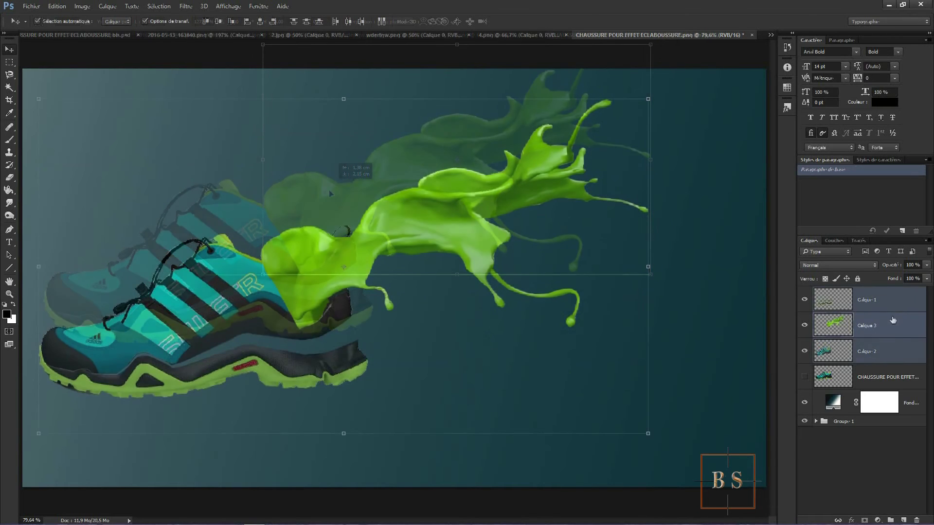
Step: Move the splash layer above the sole layer in the stacking order
{"action": "left_click", "coordinate": [894, 325]}
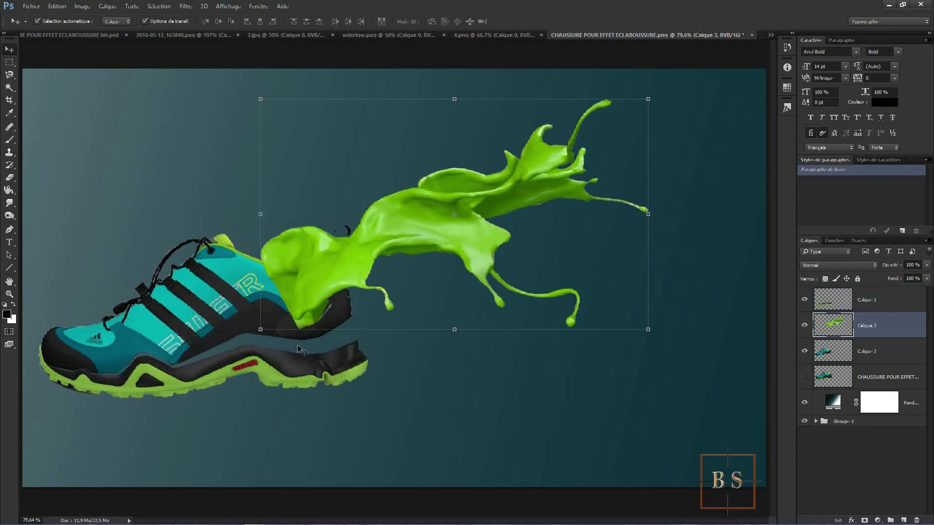
{"action": "left_click_drag", "start_coordinate": [905, 325], "coordinate": [910, 298]}
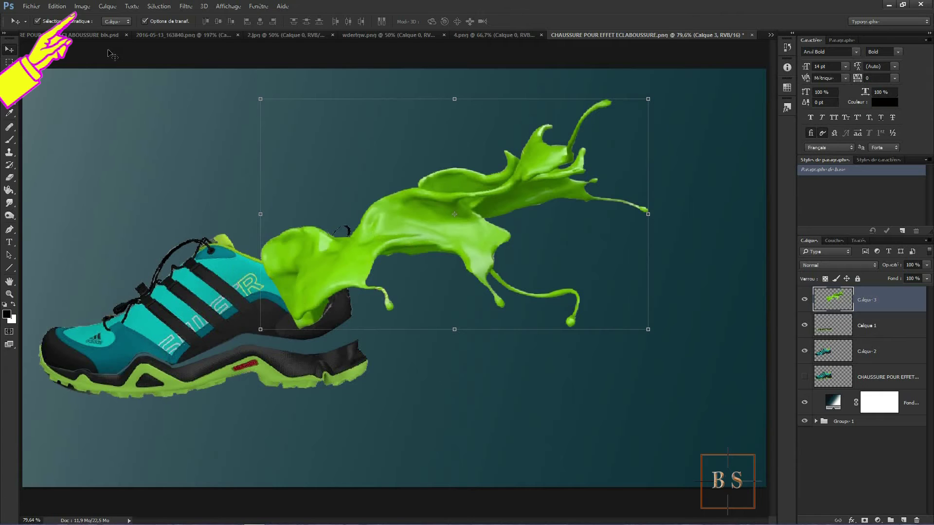
Step: Recolour the green splash to turquoise blue like the upper using Hue/Saturation, reducing the saturation to -17
{"action": "left_click", "coordinate": [83, 9]}
{"action": "mouse_move", "coordinate": [85, 34]}
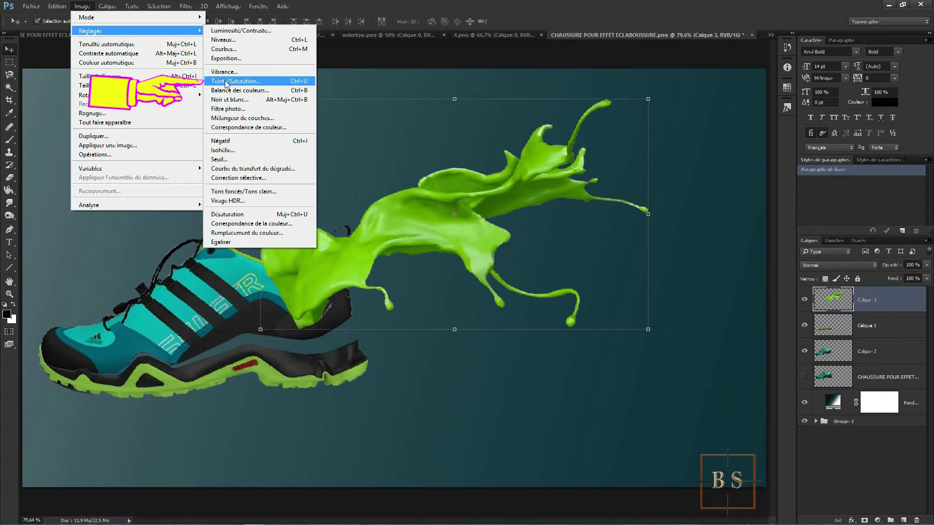
{"action": "left_click", "coordinate": [226, 81]}
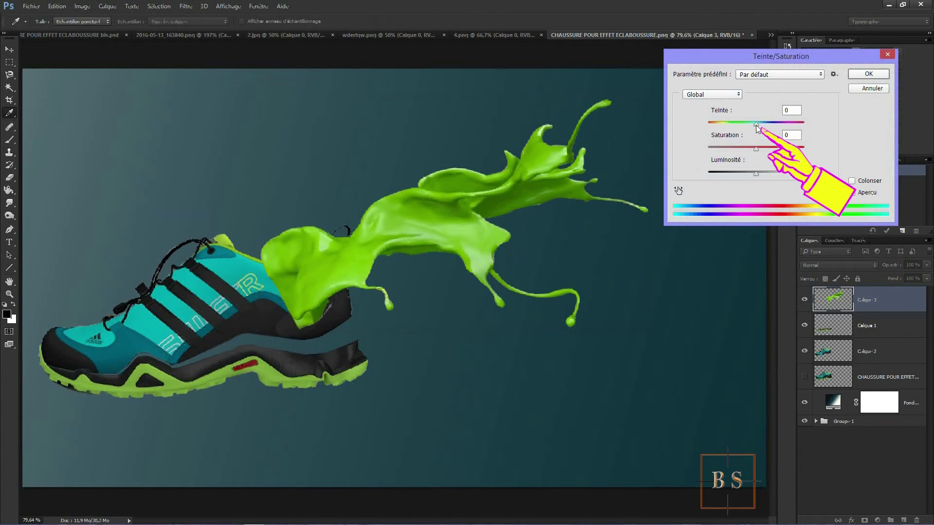
{"action": "left_click_drag", "start_coordinate": [756, 125], "coordinate": [789, 126]}
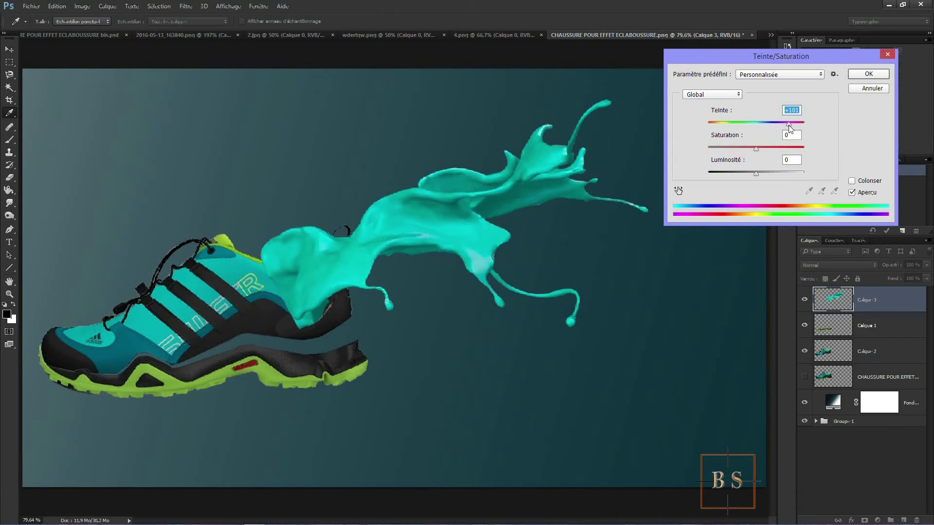
{"action": "left_click_drag", "start_coordinate": [788, 125], "coordinate": [787, 123]}
{"action": "left_click_drag", "start_coordinate": [756, 147], "coordinate": [748, 149]}
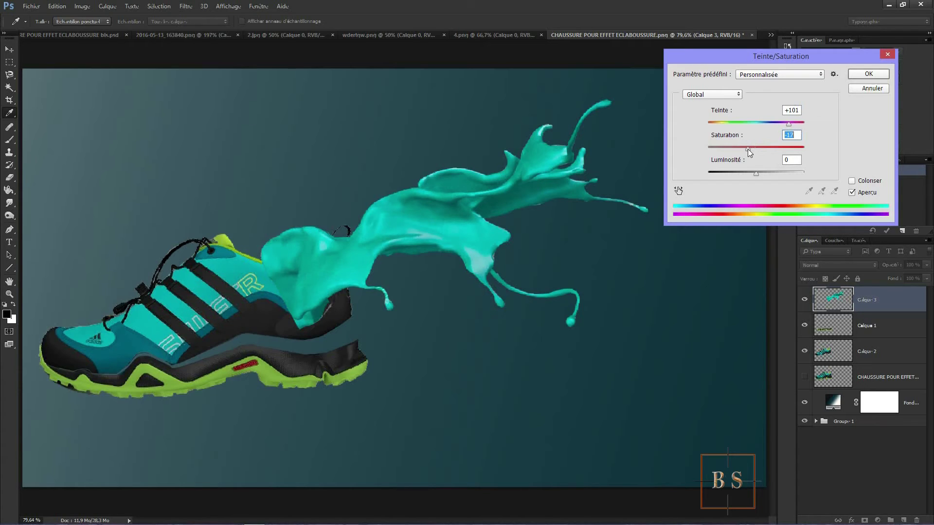
{"action": "mouse_move", "coordinate": [757, 174]}
{"action": "left_mouse_down"}
{"action": "mouse_move", "coordinate": [766, 176]}
{"action": "mouse_move", "coordinate": [756, 176]}
{"action": "left_mouse_up"}
{"action": "left_click", "coordinate": [868, 74]}
{"action": "key", "text": "v"}
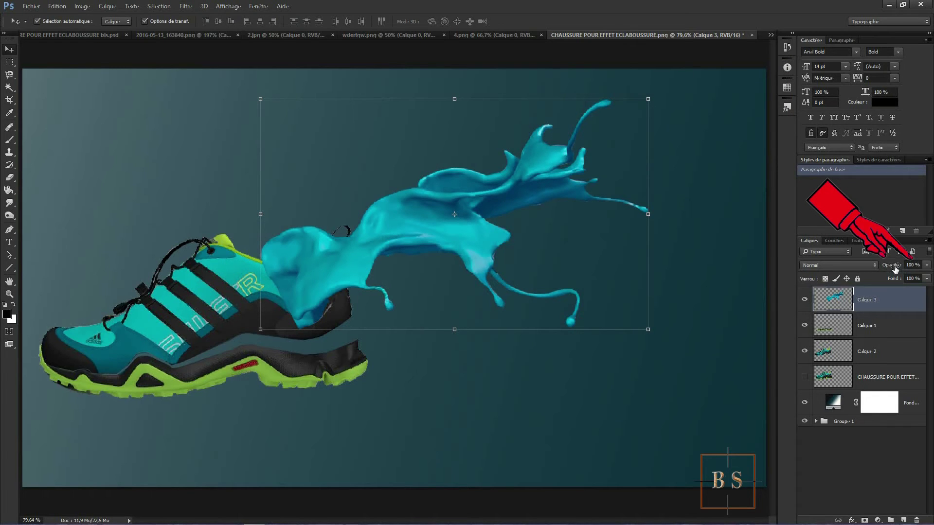
Step: Lower the splash layer's opacity to 52% and prepare the Eraser with a larger brush
{"action": "left_click_drag", "start_coordinate": [894, 268], "coordinate": [872, 271]}
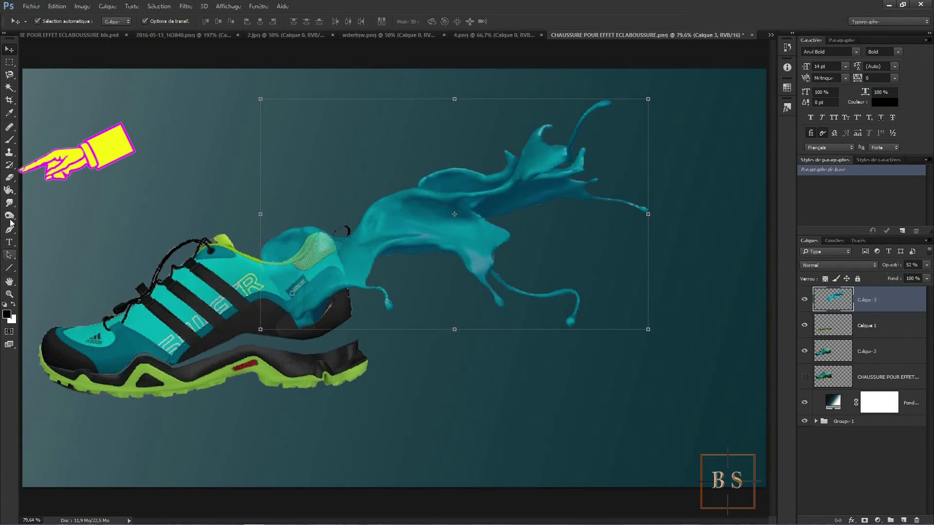
{"action": "left_click", "coordinate": [10, 179]}
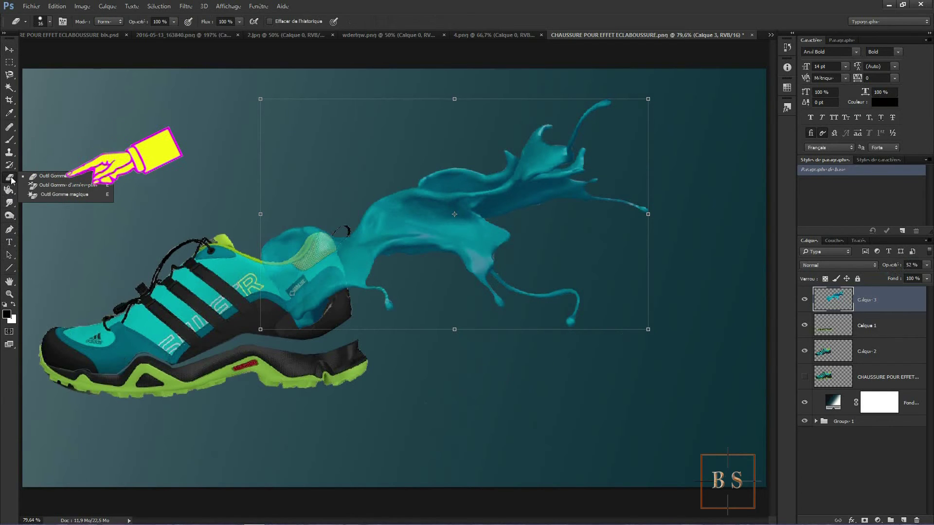
{"action": "left_click", "coordinate": [53, 178]}
{"action": "right_click", "coordinate": [262, 173], "text": "alt"}
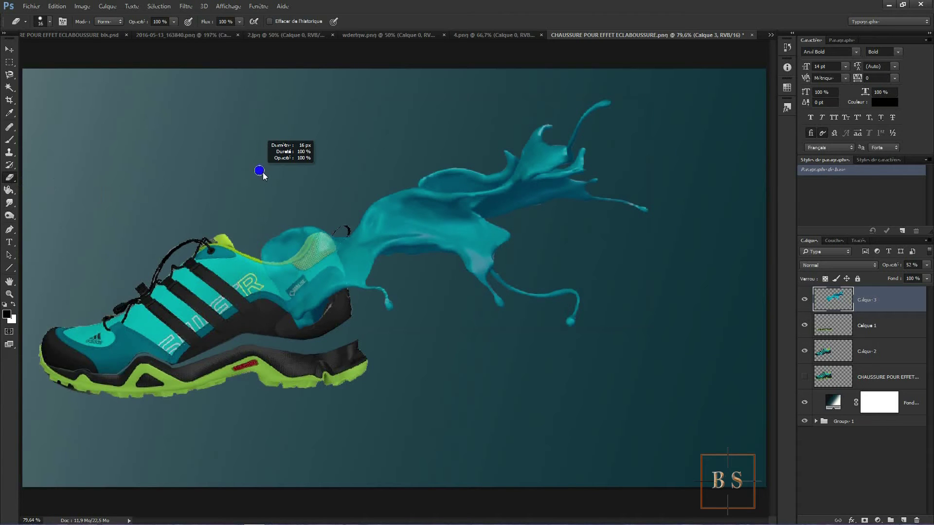
{"action": "left_click_drag", "start_coordinate": [273, 174], "coordinate": [275, 174]}
{"action": "right_click", "coordinate": [273, 173], "text": "alt"}
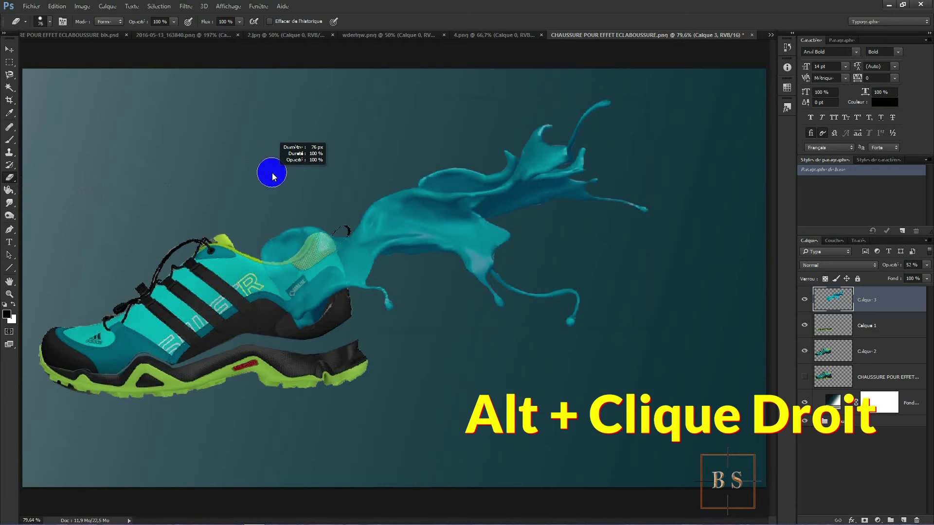
{"action": "mouse_move", "coordinate": [272, 176]}
{"action": "left_mouse_down"}
{"action": "mouse_move", "coordinate": [349, 178]}
{"action": "mouse_move", "coordinate": [284, 178]}
{"action": "left_mouse_up"}
{"action": "mouse_move", "coordinate": [286, 120]}
{"action": "left_mouse_down"}
{"action": "mouse_move", "coordinate": [287, 11]}
{"action": "mouse_move", "coordinate": [286, 129]}
{"action": "left_mouse_up"}
Step: Erase the splash beyond the collar and over the black heel with a 54 px Eraser, and restore the layer's opacity to 100%
{"action": "left_click_drag", "start_coordinate": [281, 246], "coordinate": [280, 295]}
{"action": "left_click_drag", "start_coordinate": [285, 203], "coordinate": [272, 206]}
{"action": "mouse_move", "coordinate": [283, 246]}
{"action": "left_mouse_down"}
{"action": "mouse_move", "coordinate": [257, 228]}
{"action": "mouse_move", "coordinate": [295, 201]}
{"action": "left_mouse_up"}
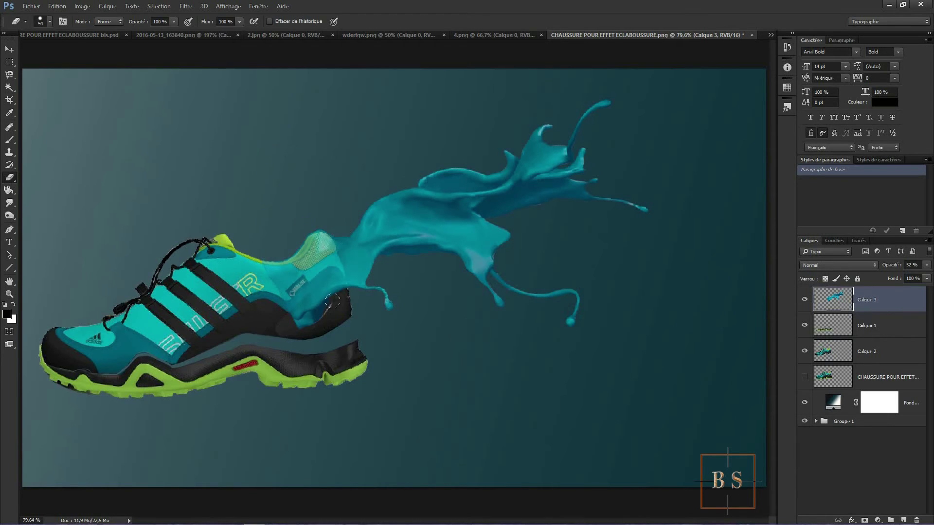
{"action": "mouse_move", "coordinate": [337, 298]}
{"action": "left_mouse_down"}
{"action": "mouse_move", "coordinate": [313, 293]}
{"action": "mouse_move", "coordinate": [285, 324]}
{"action": "mouse_move", "coordinate": [322, 307]}
{"action": "mouse_move", "coordinate": [315, 312]}
{"action": "mouse_move", "coordinate": [330, 280]}
{"action": "mouse_move", "coordinate": [316, 311]}
{"action": "left_mouse_up"}
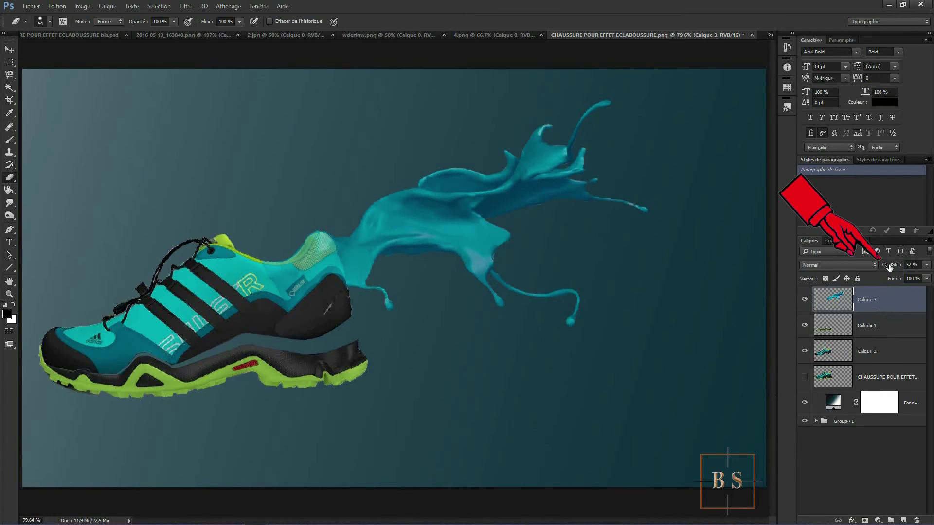
{"action": "left_click_drag", "start_coordinate": [889, 267], "coordinate": [930, 267]}
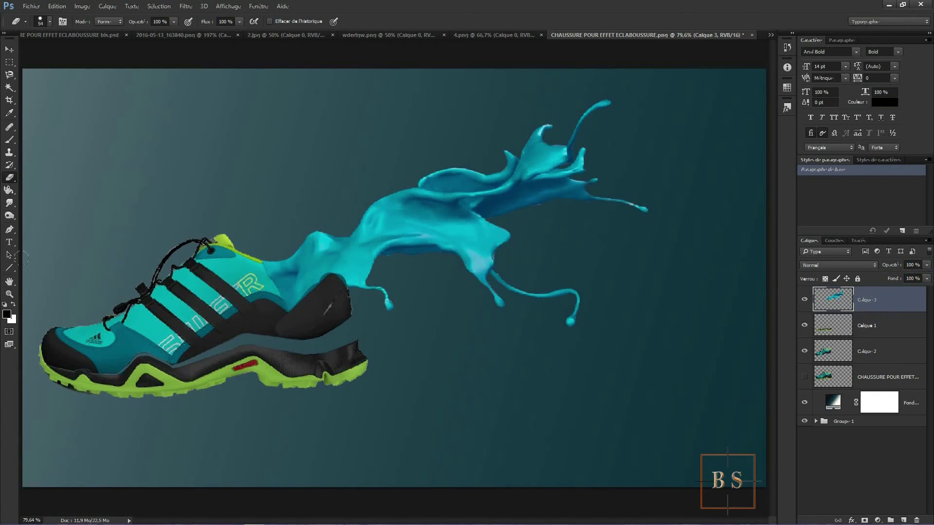
Step: Smudge the turquoise splash at 30% strength where it meets the shoe's collar and upper
{"action": "left_click", "coordinate": [9, 205]}
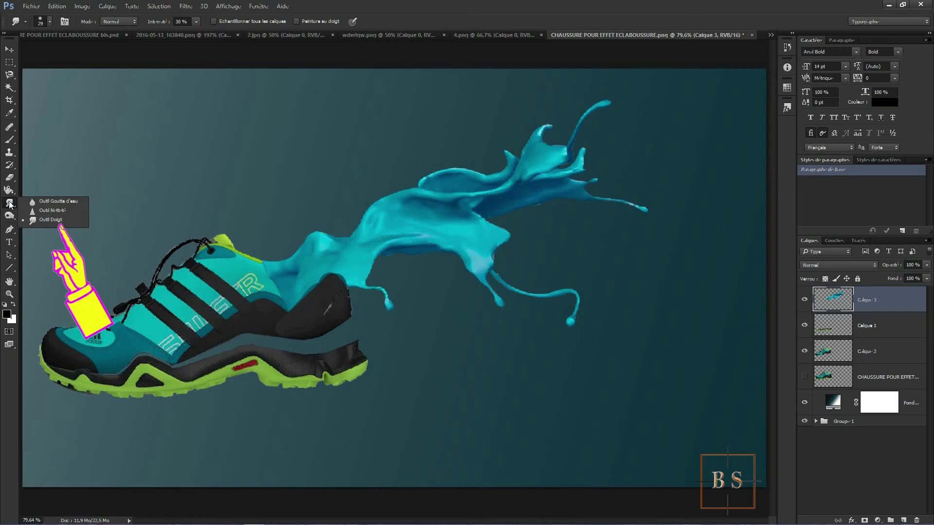
{"action": "left_click", "coordinate": [44, 219]}
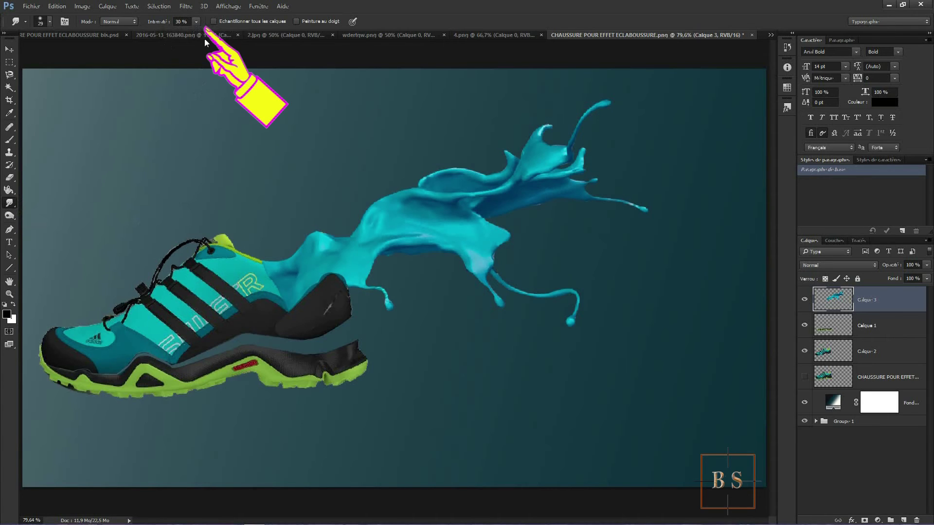
{"action": "right_click", "coordinate": [286, 273], "text": "alt"}
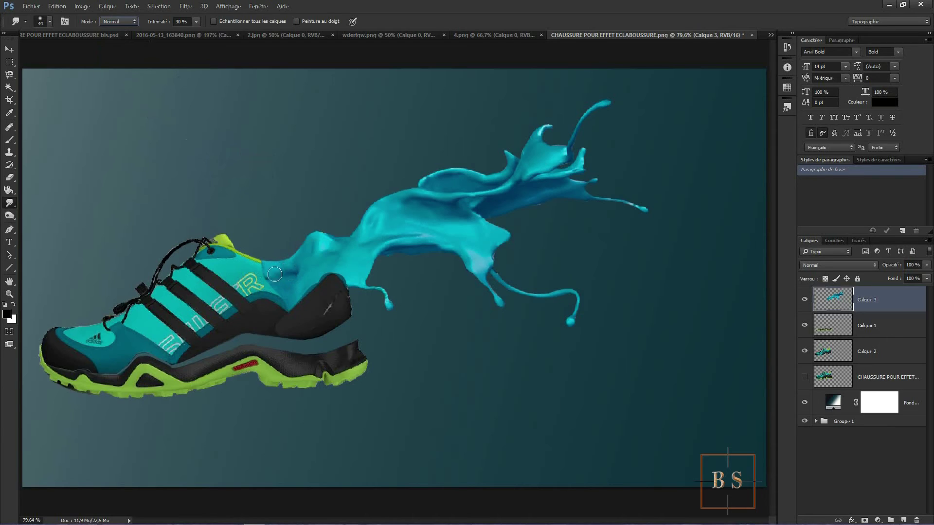
{"action": "mouse_move", "coordinate": [266, 270]}
{"action": "left_mouse_down"}
{"action": "mouse_move", "coordinate": [302, 299]}
{"action": "mouse_move", "coordinate": [312, 291]}
{"action": "mouse_move", "coordinate": [303, 292]}
{"action": "left_mouse_up"}
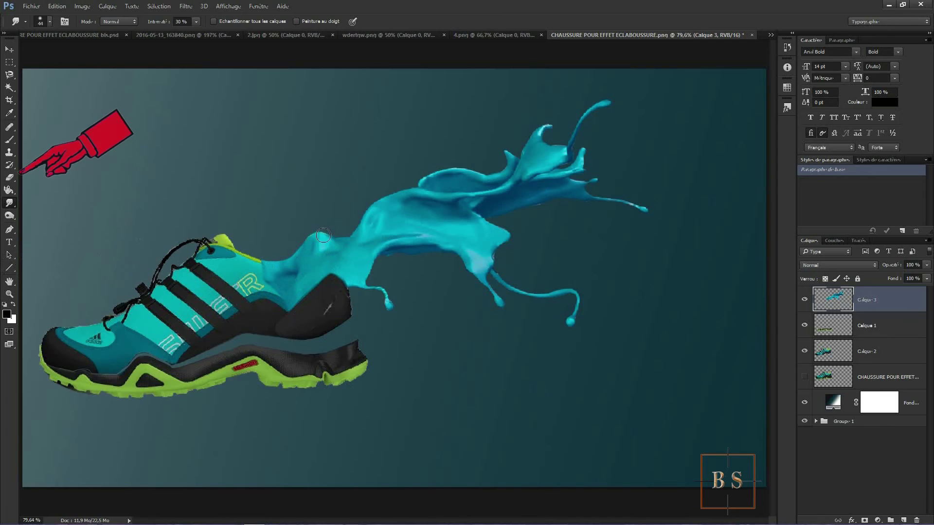
Step: Set up a soft 54 px Eraser with 11% opacity, 10% flow and the lowest hardness
{"action": "left_click", "coordinate": [10, 178]}
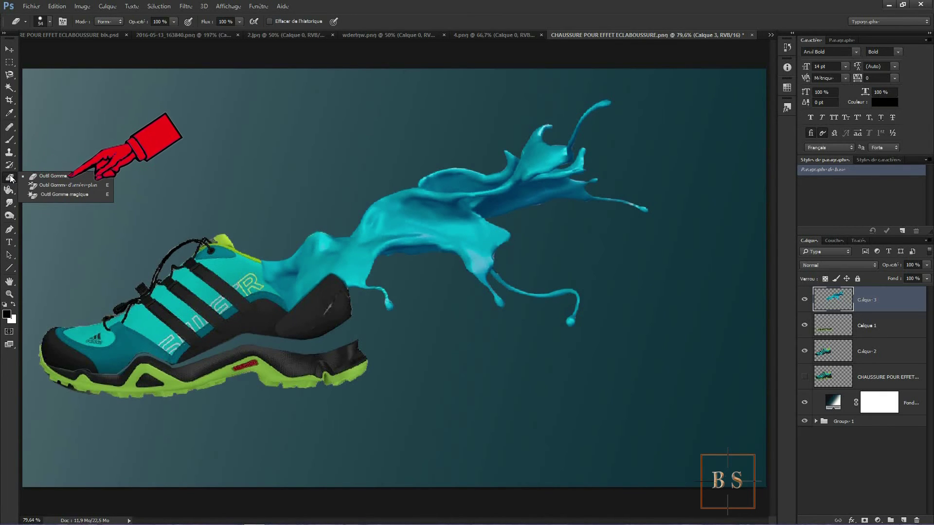
{"action": "left_click", "coordinate": [36, 176]}
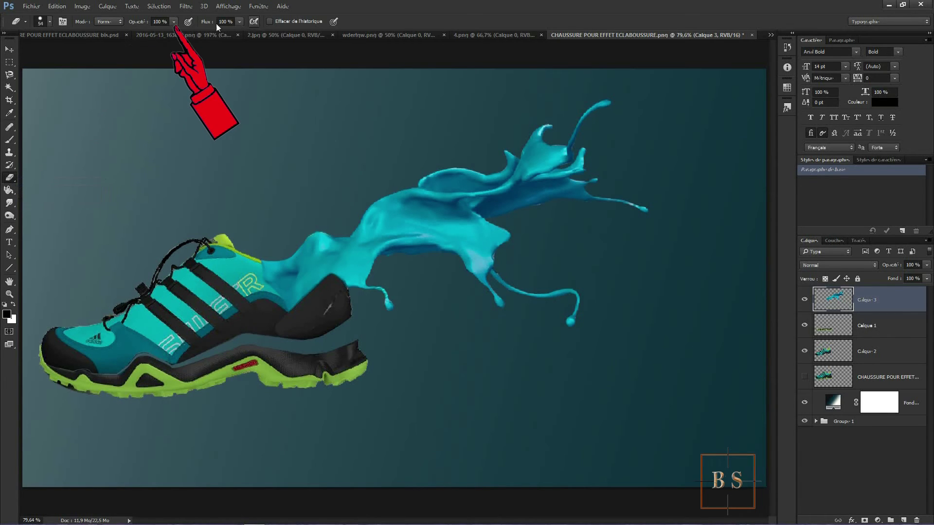
{"action": "left_click", "coordinate": [174, 22]}
{"action": "left_click_drag", "start_coordinate": [130, 35], "coordinate": [129, 35]}
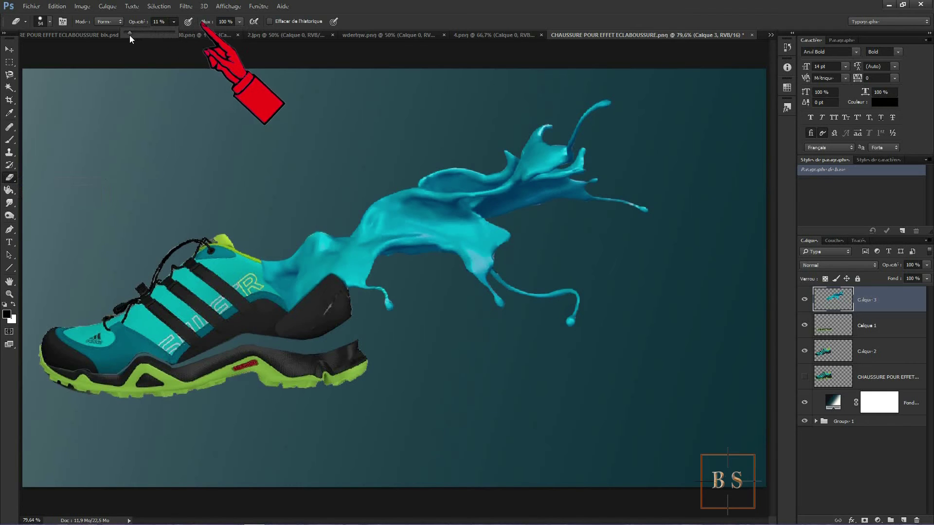
{"action": "left_click", "coordinate": [240, 21]}
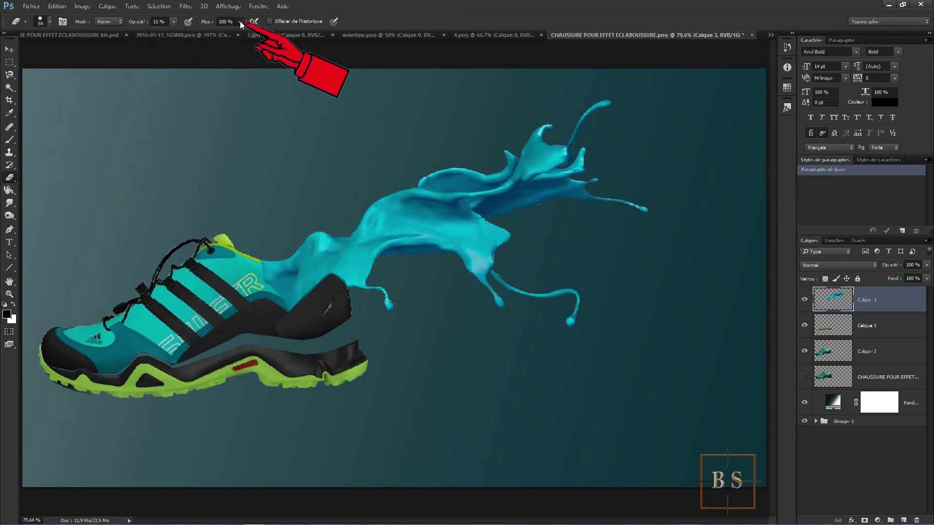
{"action": "left_click", "coordinate": [240, 21]}
{"action": "left_click_drag", "start_coordinate": [195, 33], "coordinate": [194, 33]}
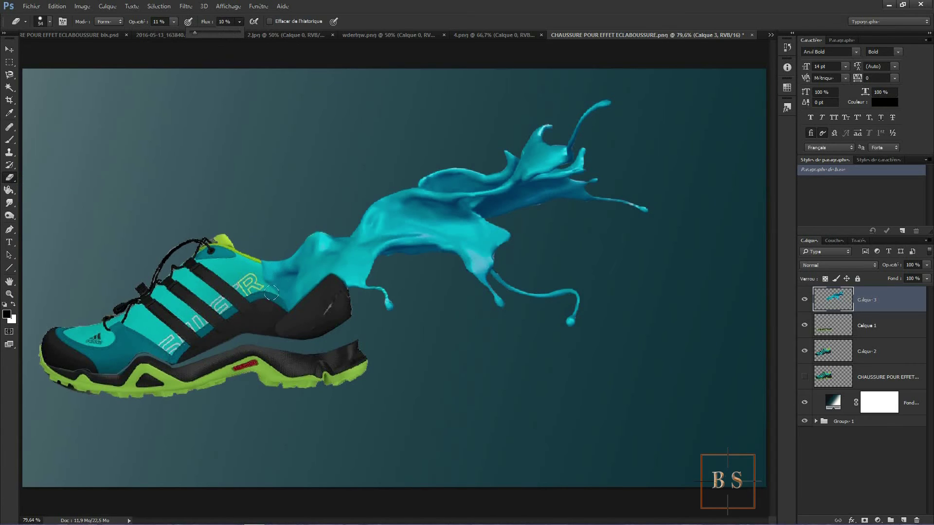
{"action": "right_click", "coordinate": [263, 236]}
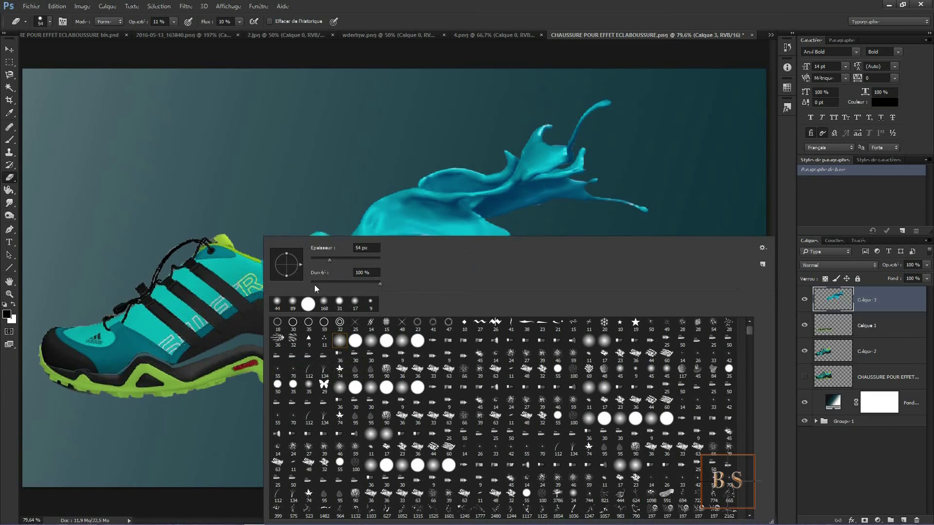
{"action": "left_click_drag", "start_coordinate": [380, 283], "coordinate": [306, 284]}
{"action": "left_click", "coordinate": [472, 7]}
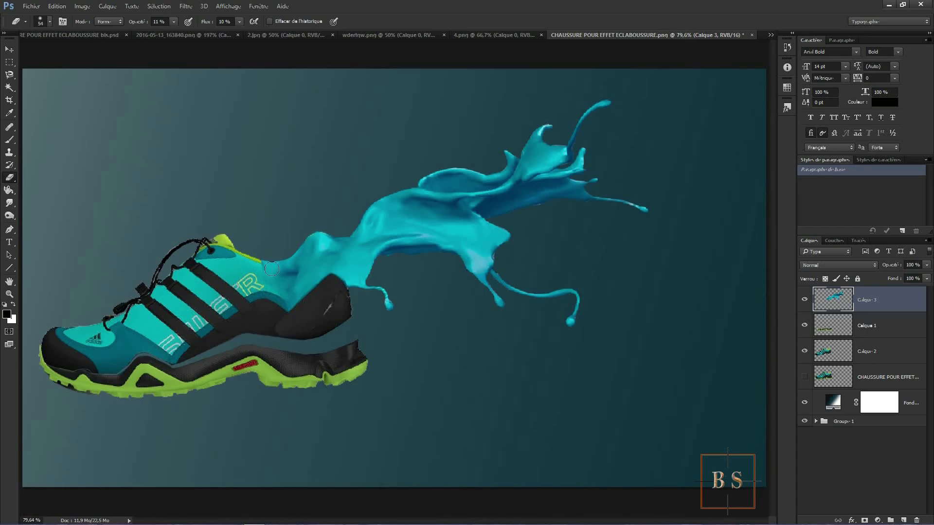
Step: Fade the turquoise splash into the shoe's upper, raising the Eraser opacity to 22%, and duplicate the splash layer
{"action": "mouse_move", "coordinate": [267, 267]}
{"action": "left_mouse_down"}
{"action": "mouse_move", "coordinate": [265, 258]}
{"action": "mouse_move", "coordinate": [303, 270]}
{"action": "left_mouse_up"}
{"action": "left_click", "coordinate": [173, 21]}
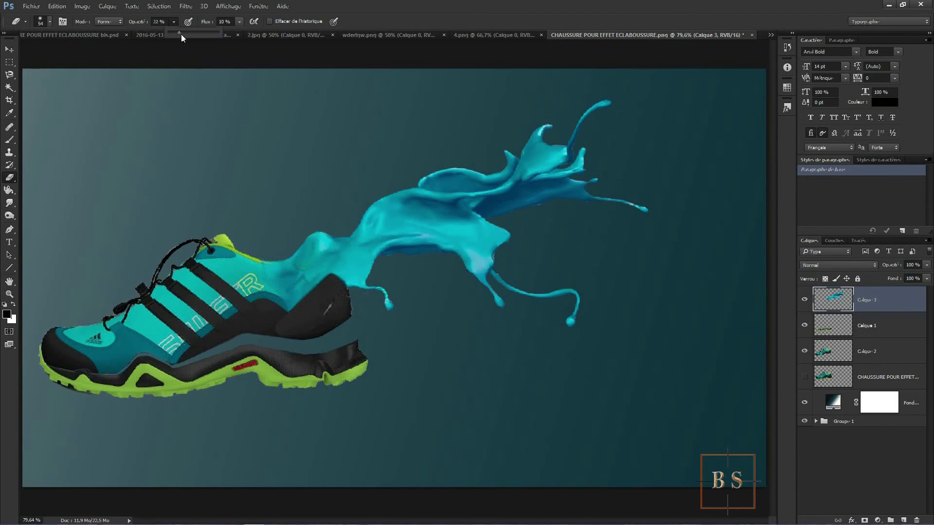
{"action": "left_click", "coordinate": [257, 255]}
{"action": "mouse_move", "coordinate": [264, 296]}
{"action": "left_mouse_down"}
{"action": "mouse_move", "coordinate": [293, 311]}
{"action": "mouse_move", "coordinate": [341, 286]}
{"action": "mouse_move", "coordinate": [329, 297]}
{"action": "left_mouse_up"}
{"action": "key", "text": "ctrl+j"}
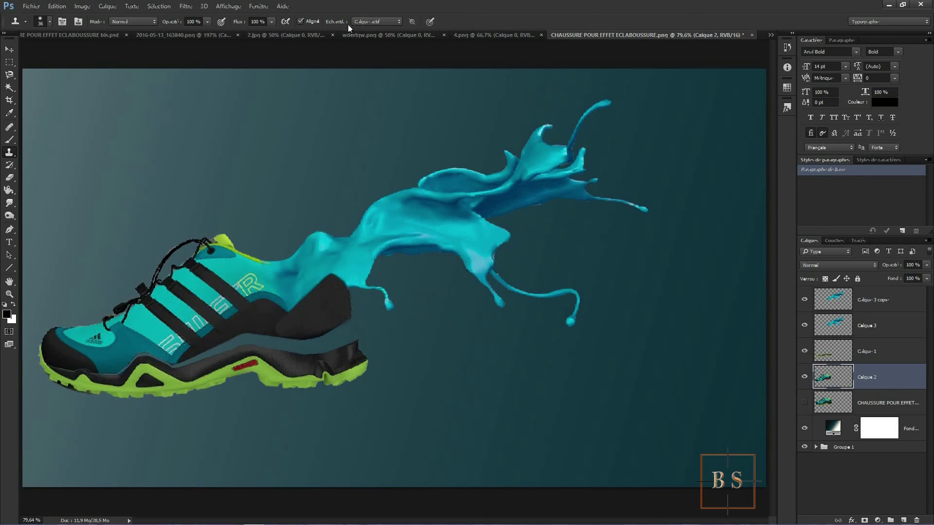
Step: Bring the green splash from wdertqw.png into the shoe document and scale it to 61.15% width and 55.27% height
{"action": "left_click", "coordinate": [372, 35]}
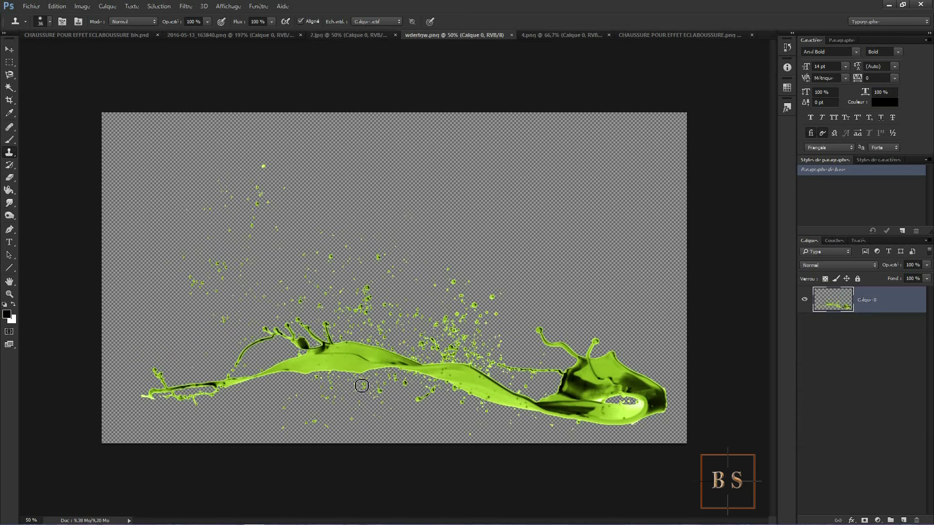
{"action": "key", "text": "v"}
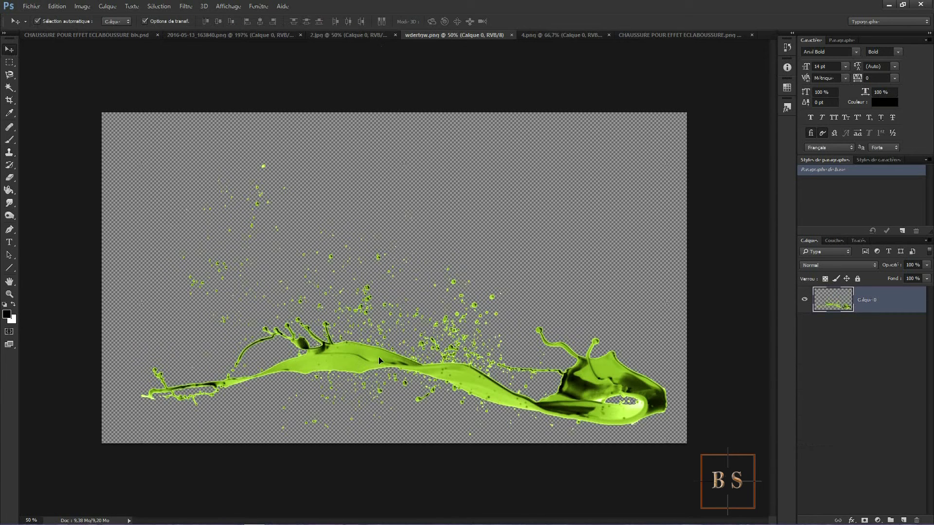
{"action": "left_click_drag", "start_coordinate": [386, 349], "coordinate": [549, 182]}
{"action": "left_click_drag", "start_coordinate": [299, 355], "coordinate": [403, 365]}
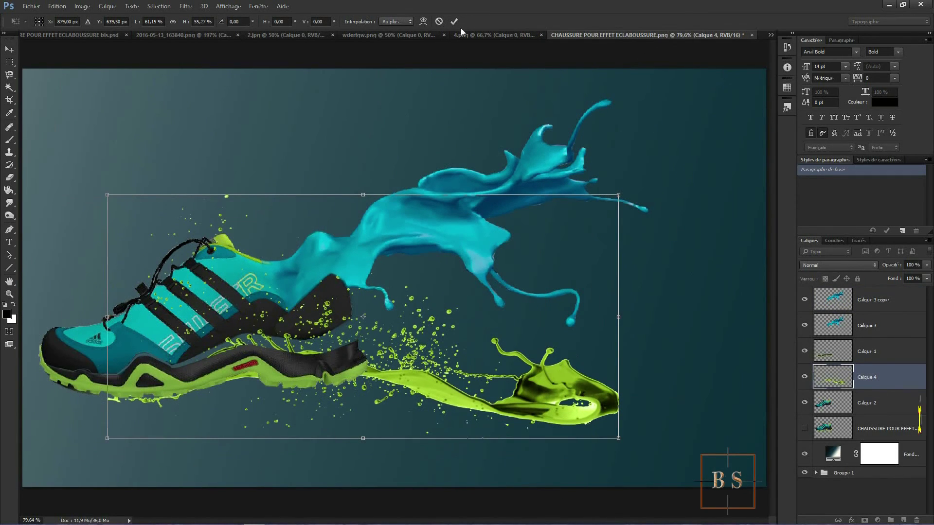
{"action": "key", "text": "Return"}
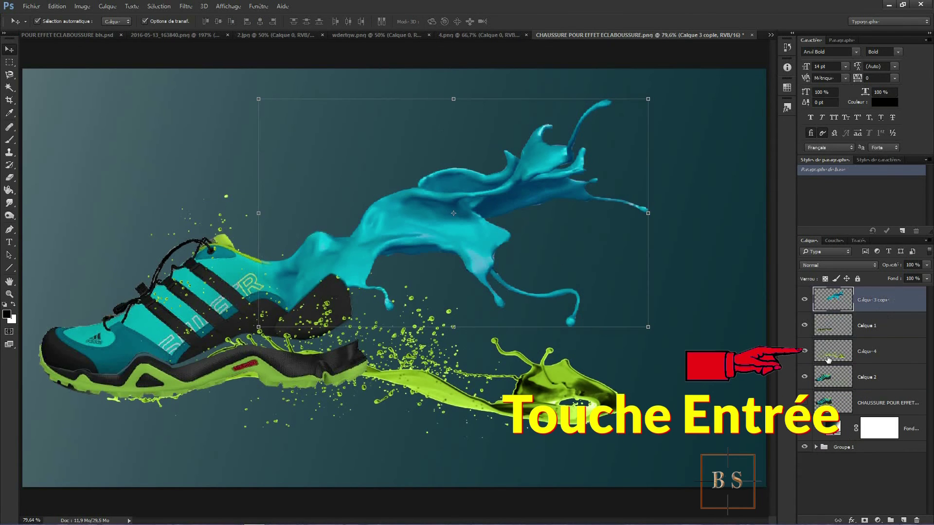
Step: Move the green splash layer to the top of the stacking order and flip it horizontally
{"action": "left_click_drag", "start_coordinate": [885, 354], "coordinate": [884, 291]}
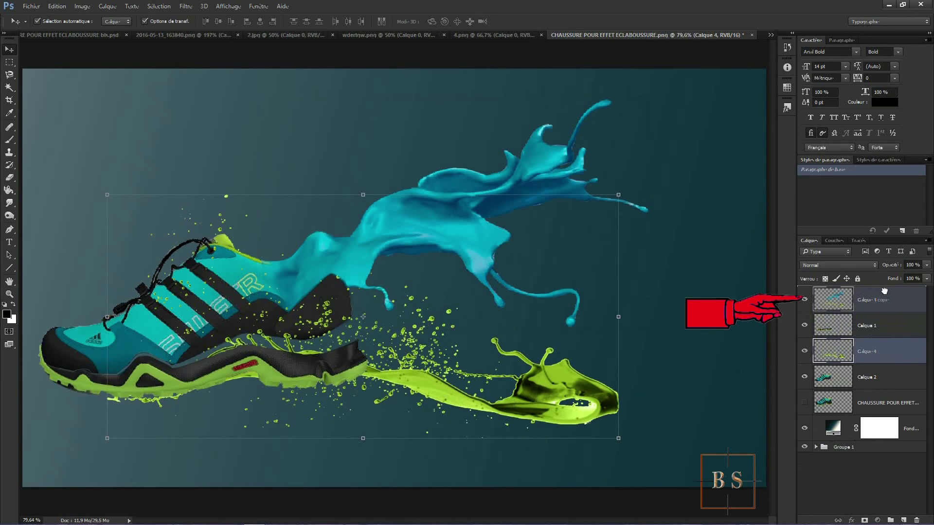
{"action": "left_click_drag", "start_coordinate": [884, 291], "coordinate": [886, 294]}
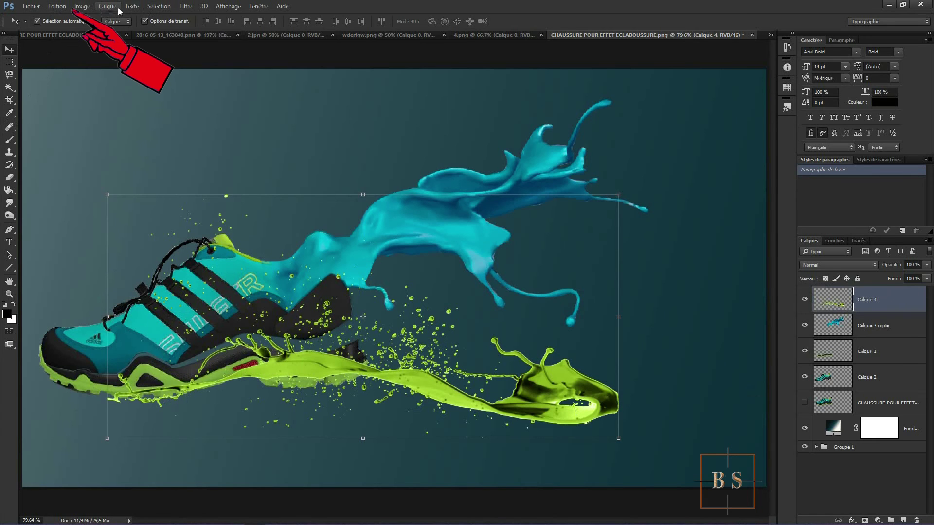
{"action": "left_click", "coordinate": [57, 7]}
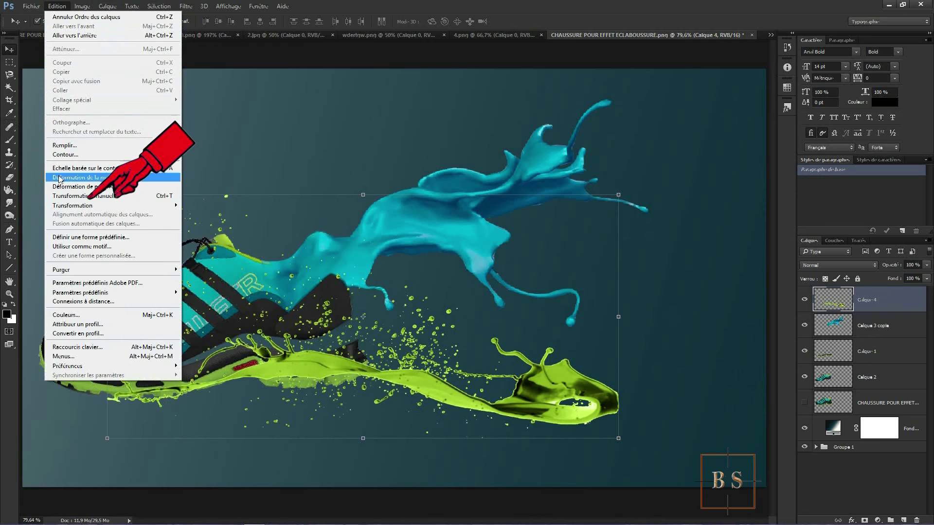
{"action": "mouse_move", "coordinate": [69, 209]}
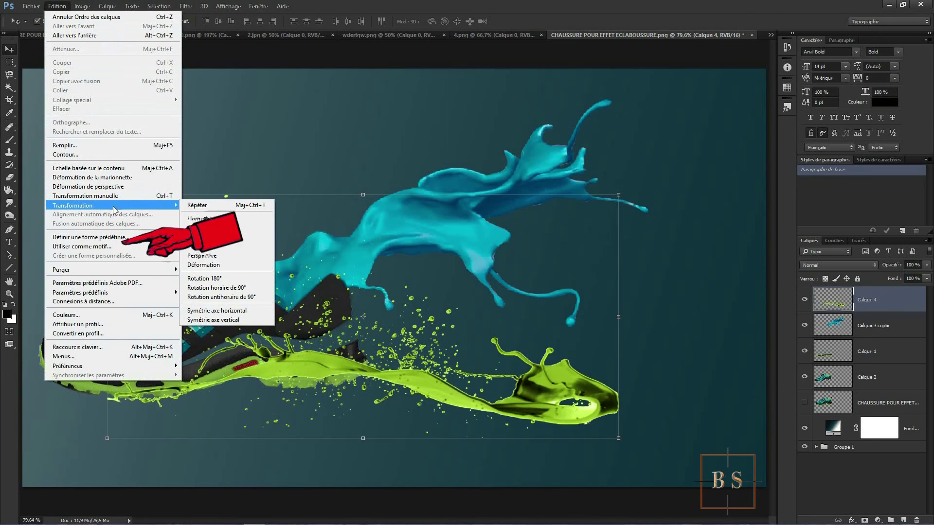
{"action": "left_click", "coordinate": [203, 311]}
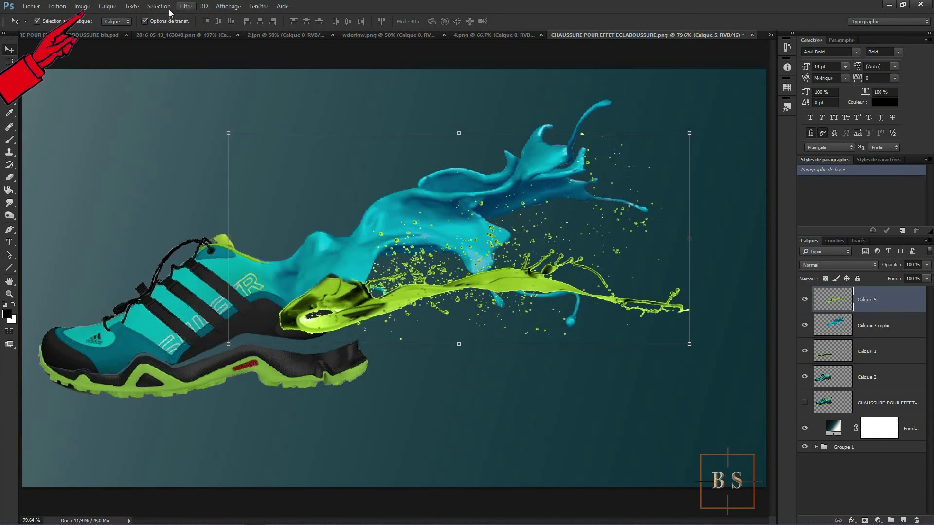
Step: Desaturate the green splash at the shoe's heel
{"action": "left_click", "coordinate": [83, 7]}
{"action": "mouse_move", "coordinate": [82, 31]}
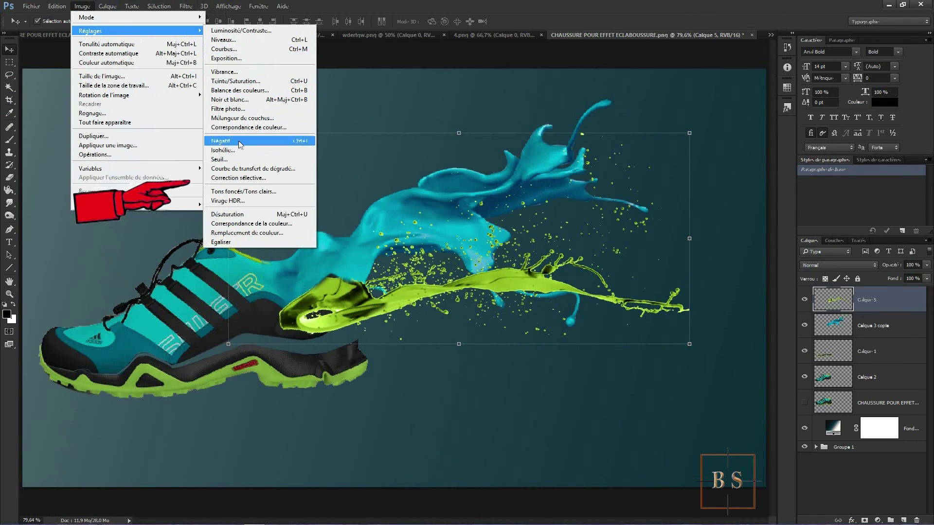
{"action": "left_click", "coordinate": [232, 217]}
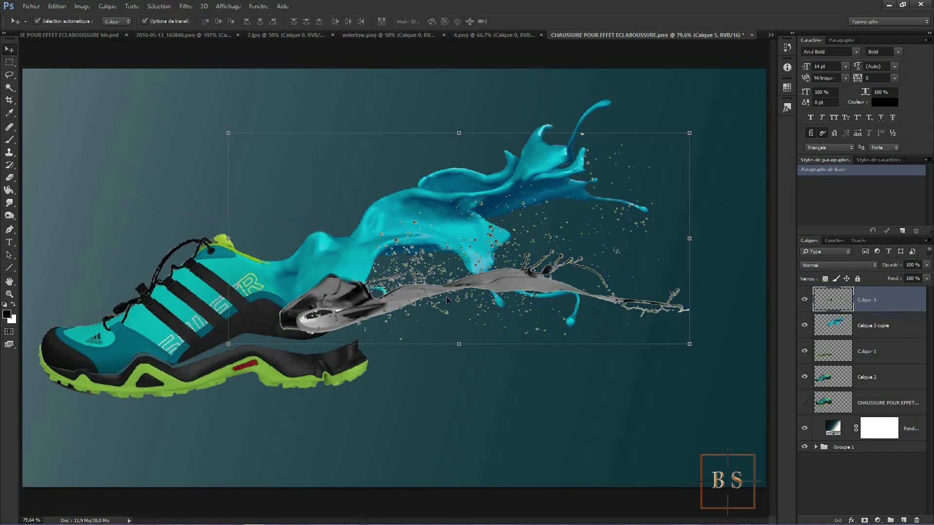
Step: Darken the grey splash to black with Levels, setting the input black point to 30 and the midtones to 0.51
{"action": "left_click", "coordinate": [83, 7]}
{"action": "mouse_move", "coordinate": [132, 31]}
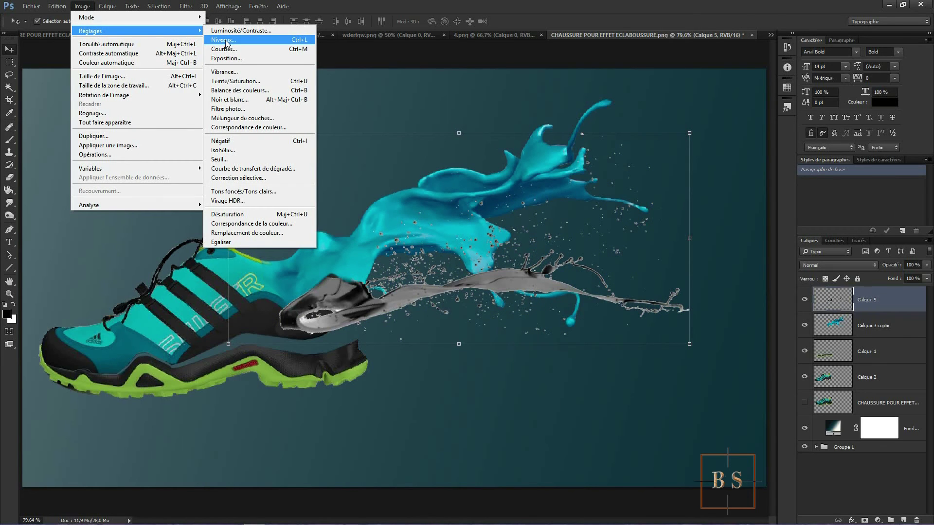
{"action": "left_click", "coordinate": [226, 44]}
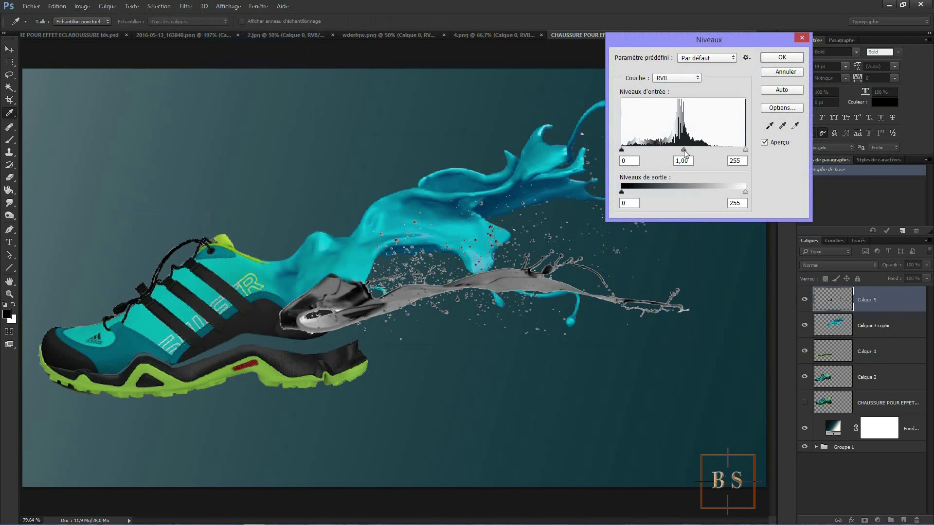
{"action": "left_click_drag", "start_coordinate": [684, 150], "coordinate": [690, 151]}
{"action": "left_click_drag", "start_coordinate": [708, 150], "coordinate": [708, 151]}
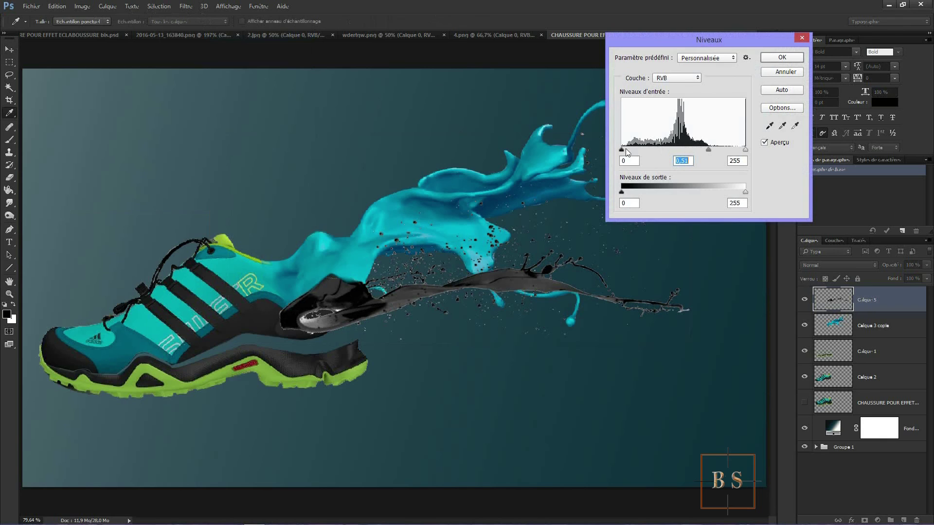
{"action": "left_click_drag", "start_coordinate": [621, 150], "coordinate": [636, 154]}
{"action": "left_click", "coordinate": [780, 58]}
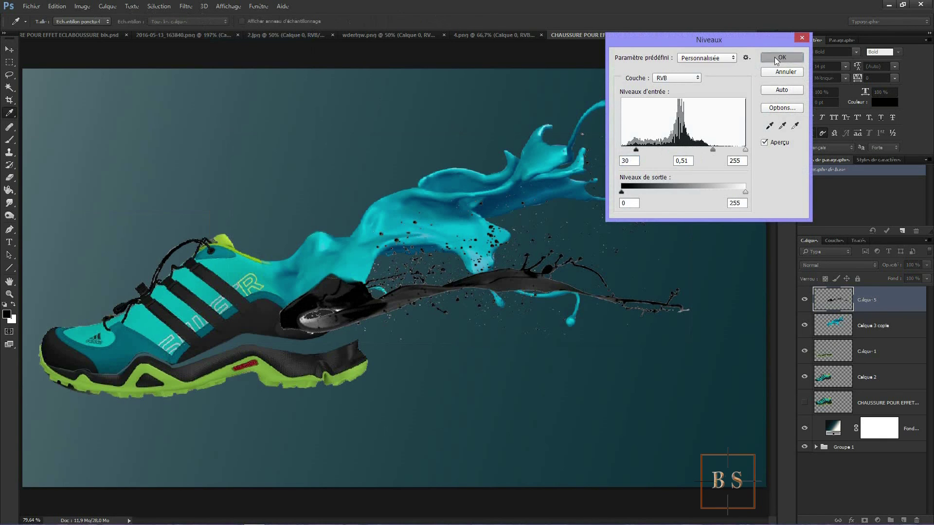
Step: Smudge the front end of the black splash at 30% strength to blend it into the black heel
{"action": "key", "text": "v"}
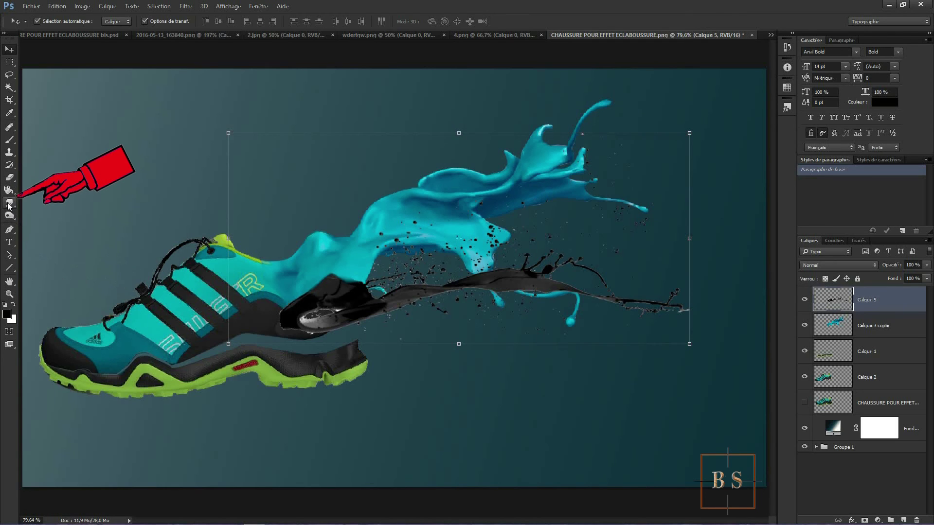
{"action": "left_click_drag", "start_coordinate": [8, 207], "coordinate": [48, 223]}
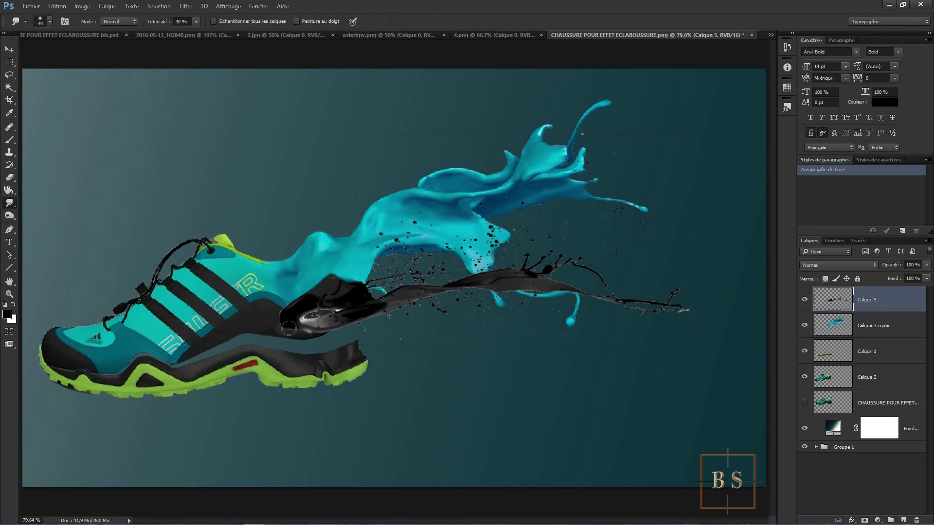
{"action": "mouse_move", "coordinate": [287, 325]}
{"action": "left_mouse_down"}
{"action": "mouse_move", "coordinate": [332, 275]}
{"action": "mouse_move", "coordinate": [344, 298]}
{"action": "mouse_move", "coordinate": [337, 310]}
{"action": "mouse_move", "coordinate": [302, 320]}
{"action": "mouse_move", "coordinate": [312, 329]}
{"action": "mouse_move", "coordinate": [354, 322]}
{"action": "mouse_move", "coordinate": [333, 302]}
{"action": "mouse_move", "coordinate": [342, 303]}
{"action": "mouse_move", "coordinate": [290, 311]}
{"action": "mouse_move", "coordinate": [281, 326]}
{"action": "mouse_move", "coordinate": [281, 315]}
{"action": "mouse_move", "coordinate": [298, 331]}
{"action": "left_mouse_up"}
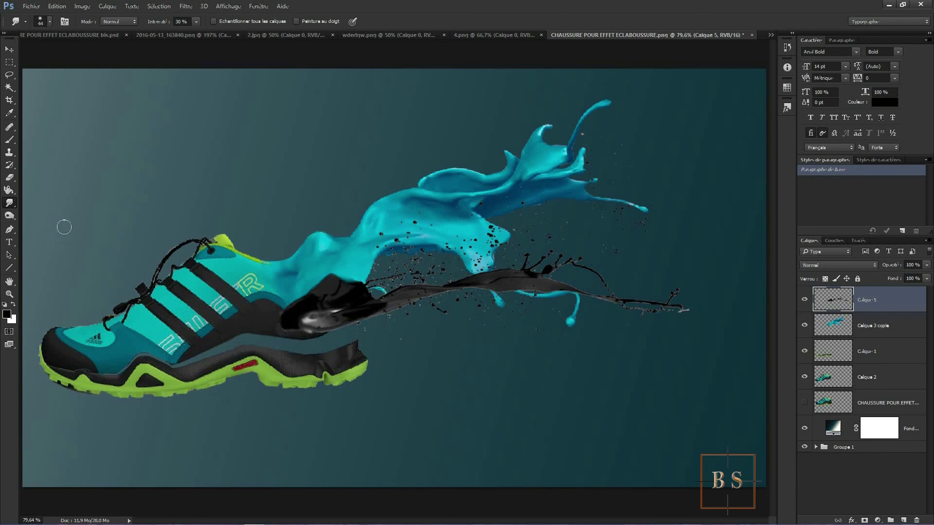
Step: Set up the Eraser with 10% opacity and 14% flow for softening the black splash
{"action": "left_click", "coordinate": [10, 179]}
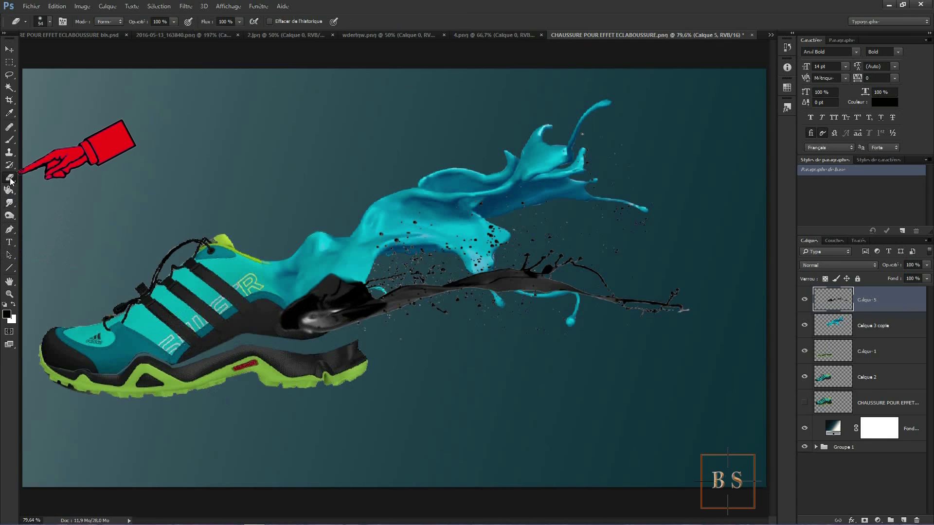
{"action": "right_click", "coordinate": [13, 178]}
{"action": "left_click", "coordinate": [67, 175]}
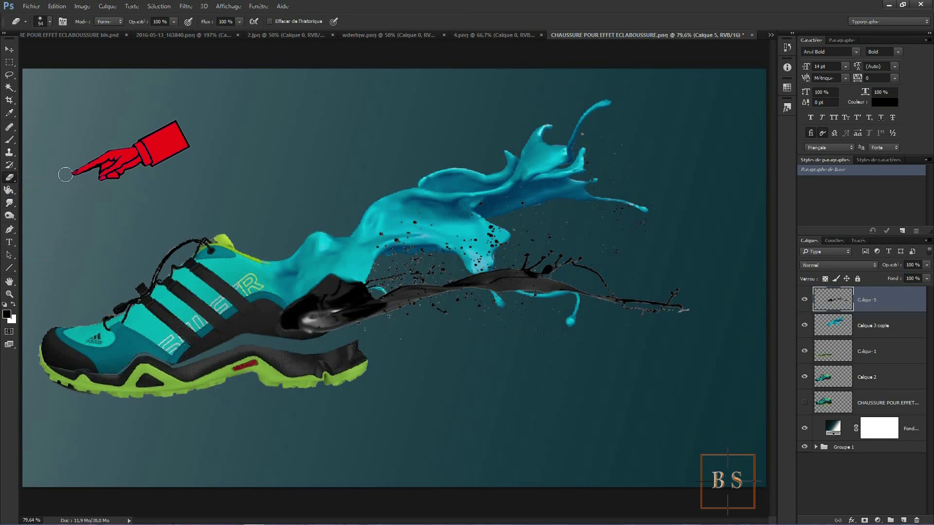
{"action": "left_click", "coordinate": [174, 22]}
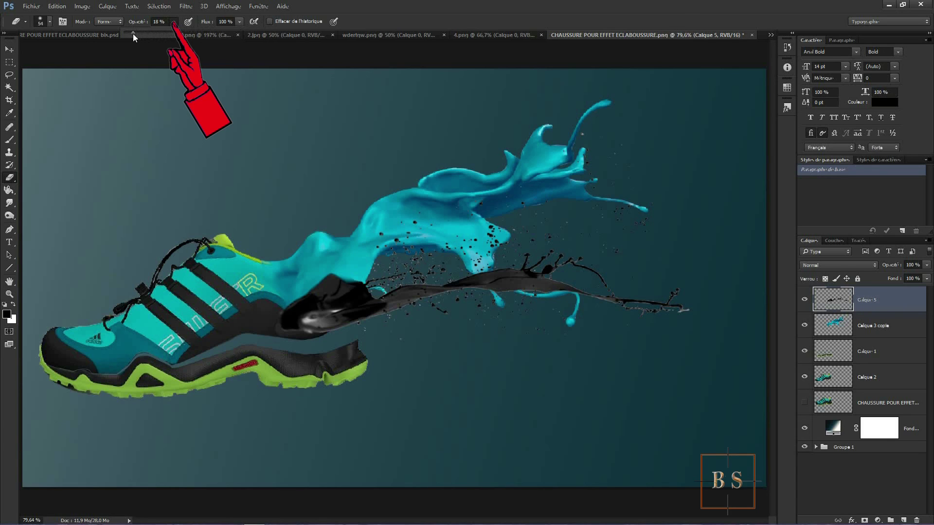
{"action": "left_click_drag", "start_coordinate": [130, 33], "coordinate": [129, 34]}
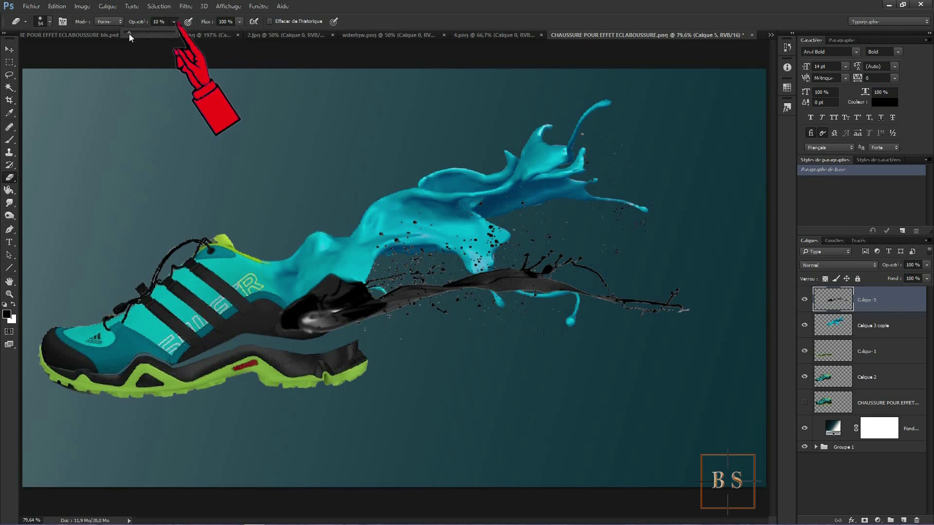
{"action": "left_click", "coordinate": [239, 22]}
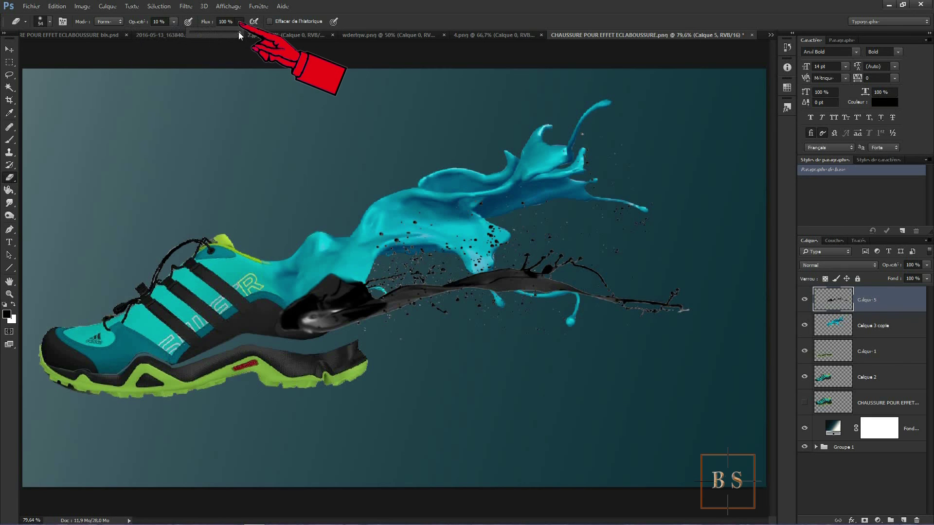
{"action": "left_click_drag", "start_coordinate": [200, 33], "coordinate": [197, 33]}
{"action": "left_click", "coordinate": [239, 22]}
Step: Erase the black splash's front end and upper edge softly so it fades into the shoe's black heel
{"action": "left_click_drag", "start_coordinate": [302, 265], "coordinate": [311, 265]}
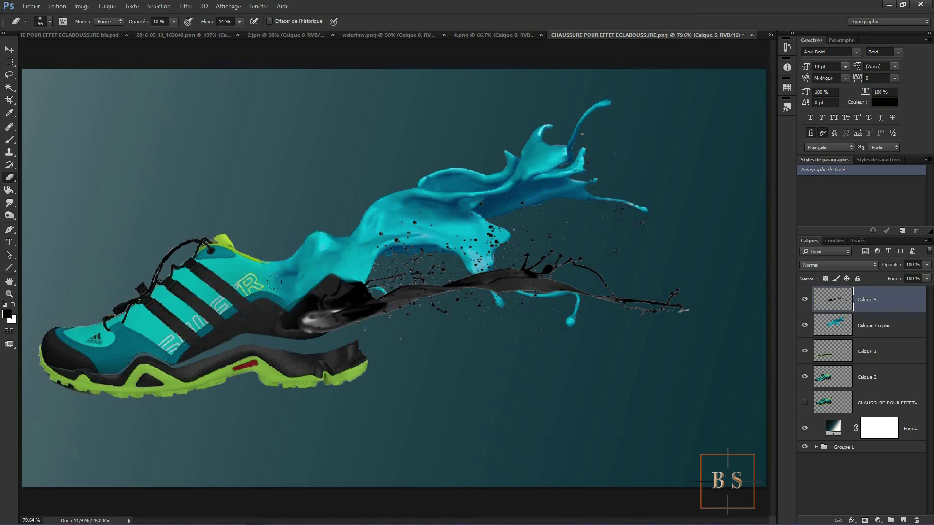
{"action": "right_click", "coordinate": [275, 291], "text": "alt"}
{"action": "left_click_drag", "start_coordinate": [264, 291], "coordinate": [261, 290]}
{"action": "left_click_drag", "start_coordinate": [173, 22], "coordinate": [177, 30]}
{"action": "mouse_move", "coordinate": [300, 293]}
{"action": "left_mouse_down"}
{"action": "mouse_move", "coordinate": [275, 328]}
{"action": "mouse_move", "coordinate": [293, 340]}
{"action": "mouse_move", "coordinate": [290, 334]}
{"action": "mouse_move", "coordinate": [333, 338]}
{"action": "mouse_move", "coordinate": [301, 344]}
{"action": "mouse_move", "coordinate": [371, 331]}
{"action": "mouse_move", "coordinate": [269, 332]}
{"action": "left_mouse_up"}
{"action": "left_click_drag", "start_coordinate": [353, 270], "coordinate": [351, 273]}
{"action": "left_click_drag", "start_coordinate": [358, 280], "coordinate": [356, 276]}
{"action": "key", "text": "r"}
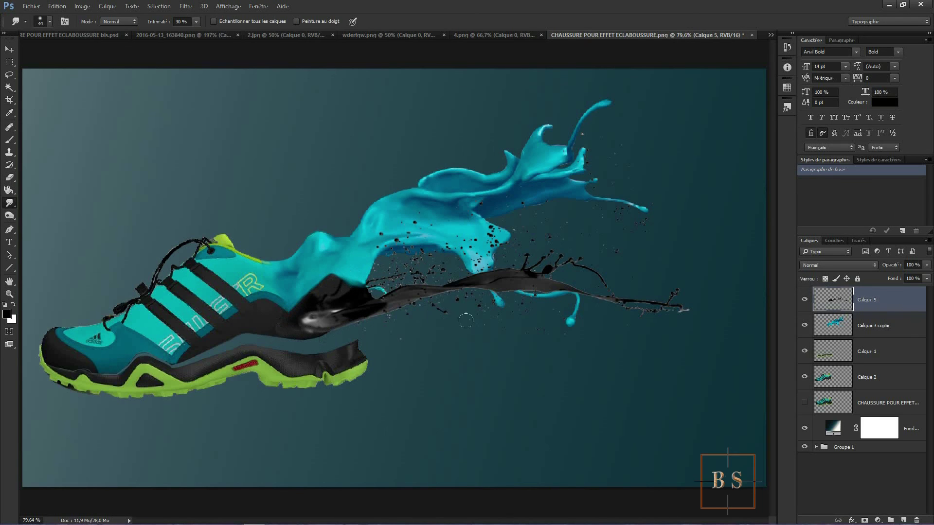
Step: Select the gradient background layer with the Move tool so that no splash layer stays active
{"action": "left_click", "coordinate": [8, 49]}
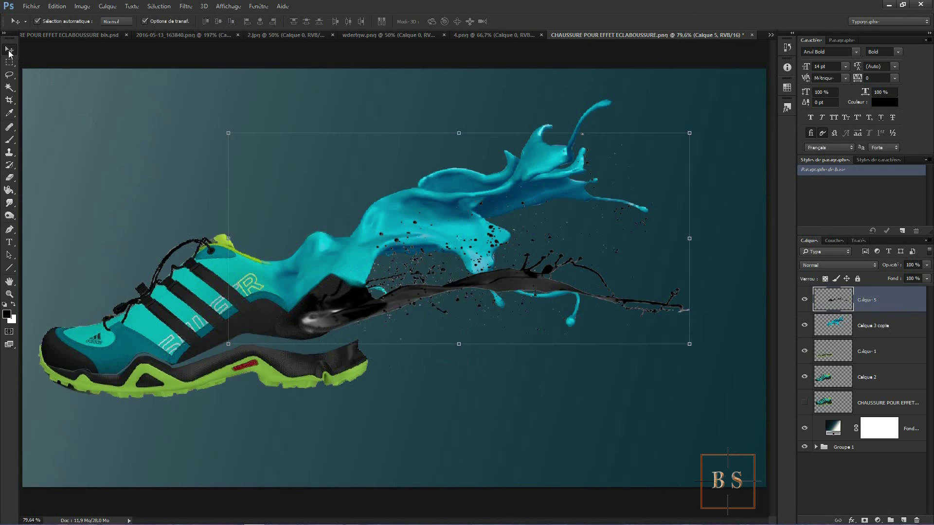
{"action": "left_click", "coordinate": [633, 398]}
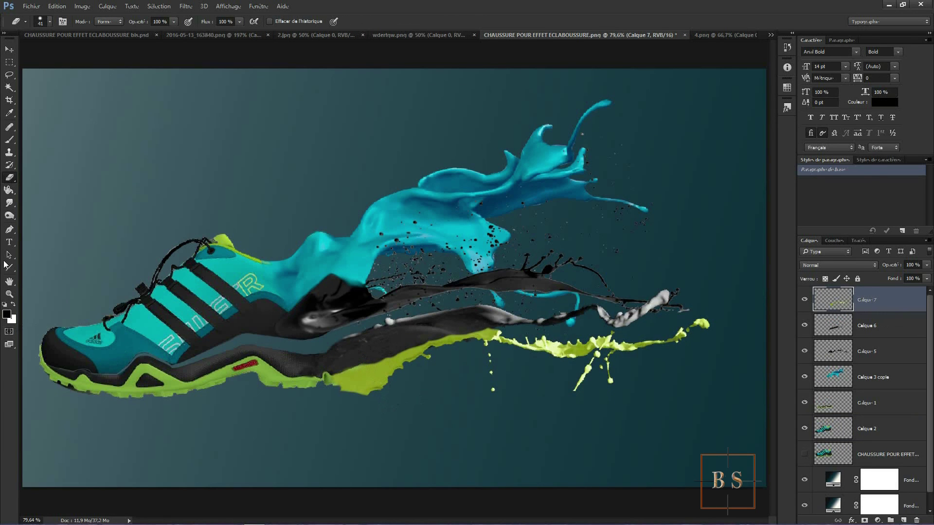
{"action": "left_click", "coordinate": [10, 50]}
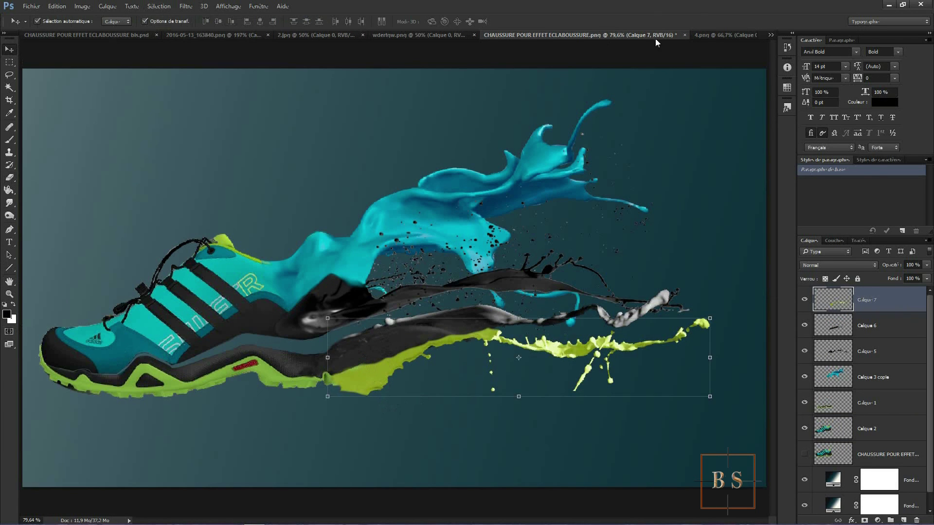
{"action": "left_click", "coordinate": [739, 81]}
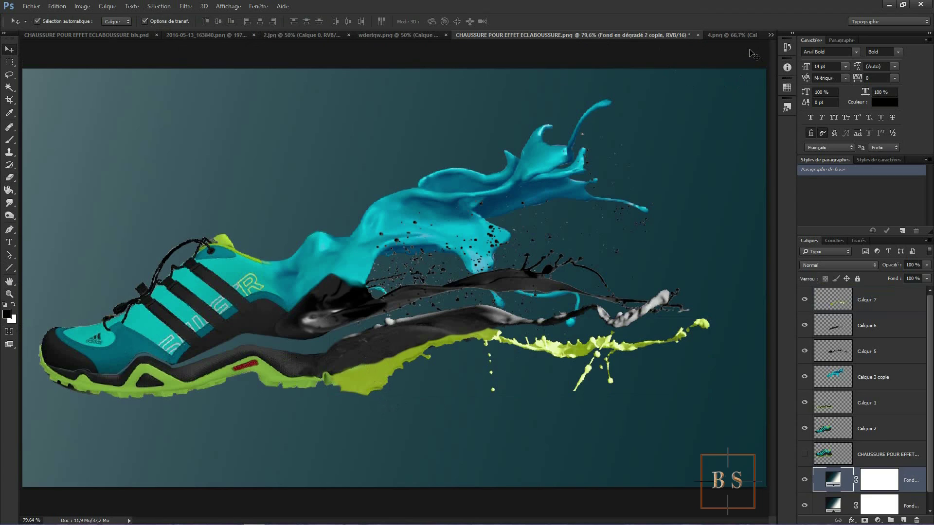